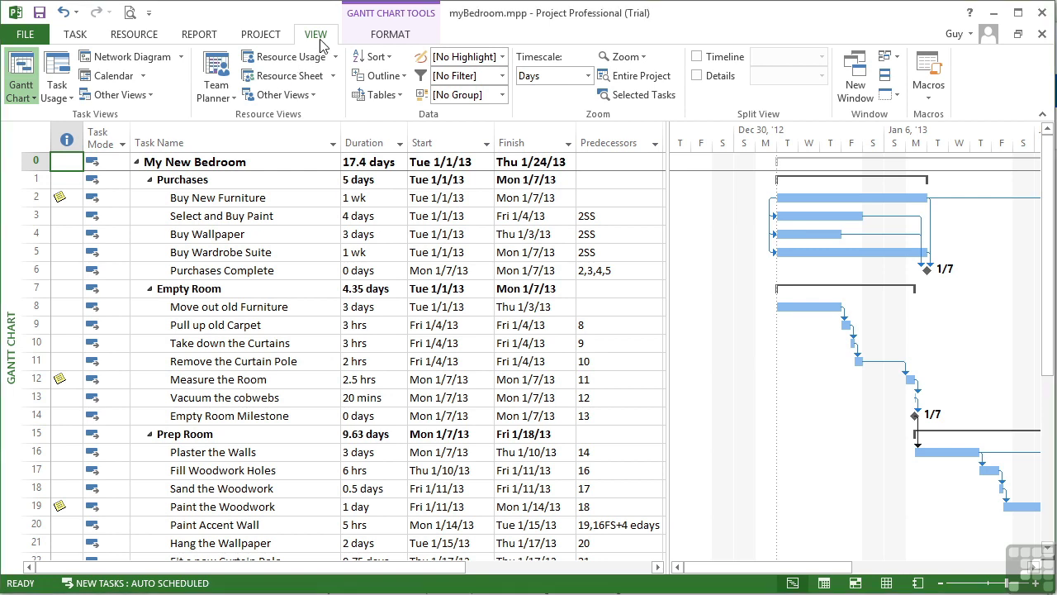
# Step: On the Resource Sheet, enter Plumber as the first resource and keep its type as Work
pyautogui.click(289, 76)
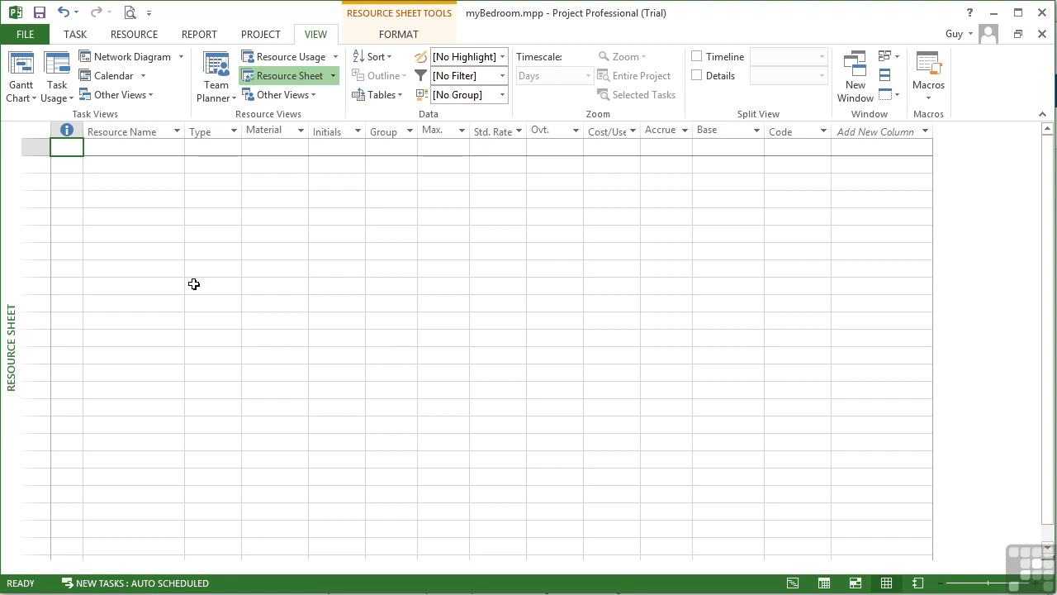
pyautogui.press('Right')
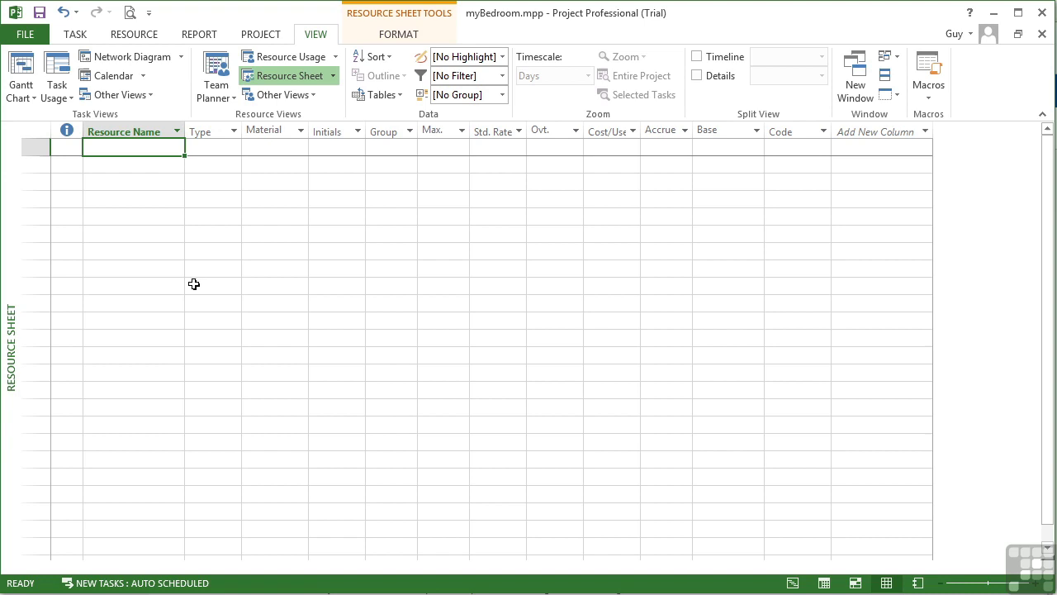
pyautogui.write('Pl')
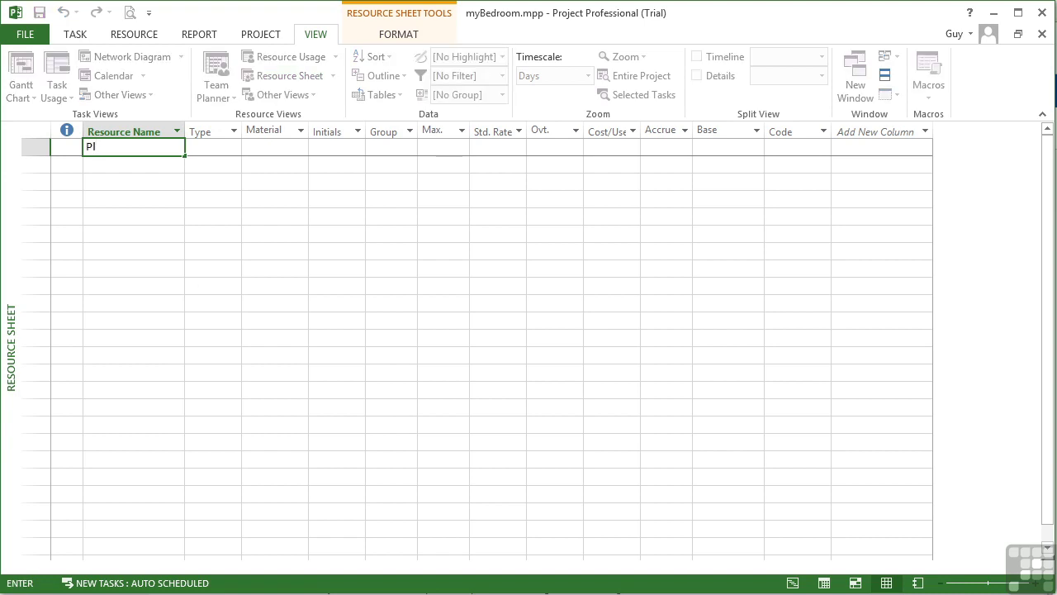
pyautogui.write('umber')
pyautogui.press('Tab')
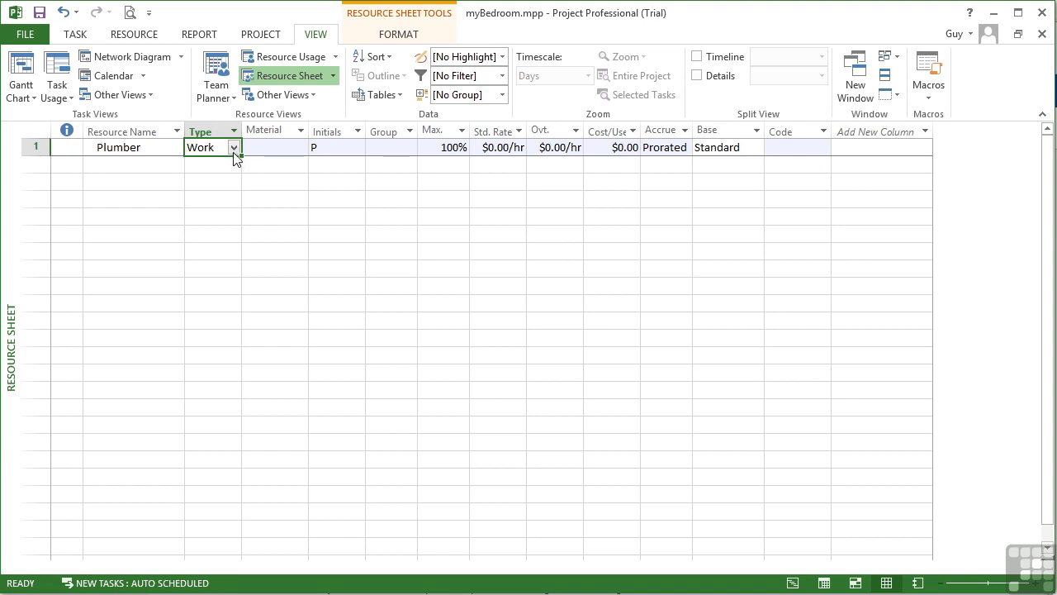
pyautogui.click(234, 149)
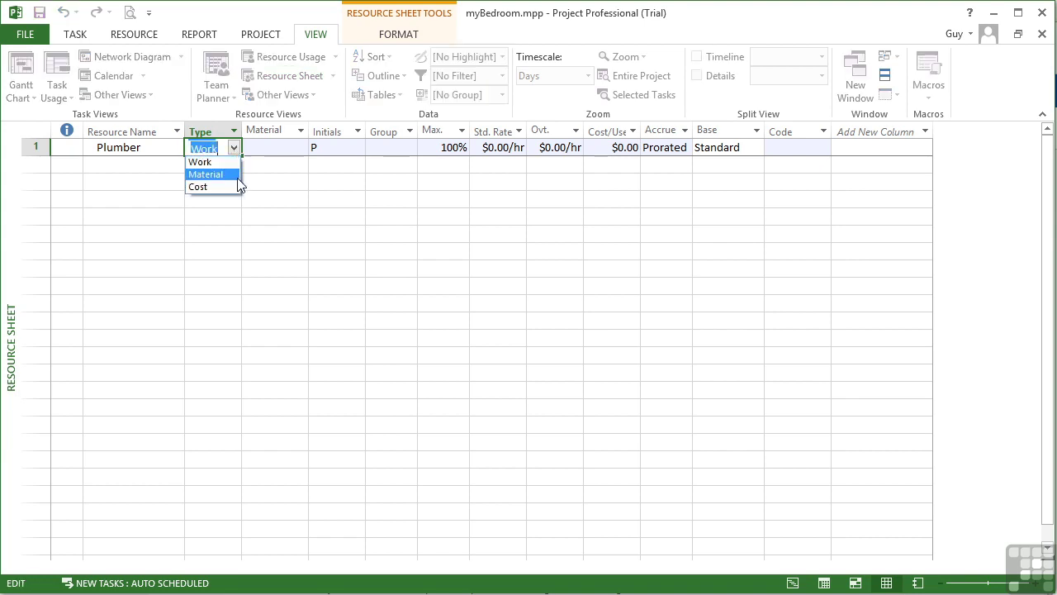
pyautogui.click(235, 148)
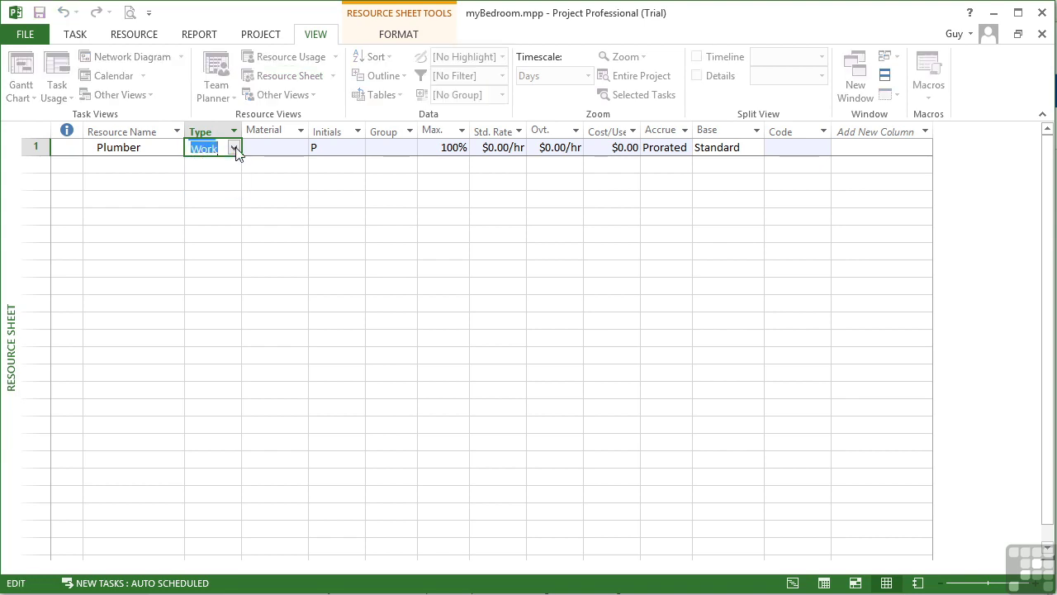
pyautogui.press('Tab')
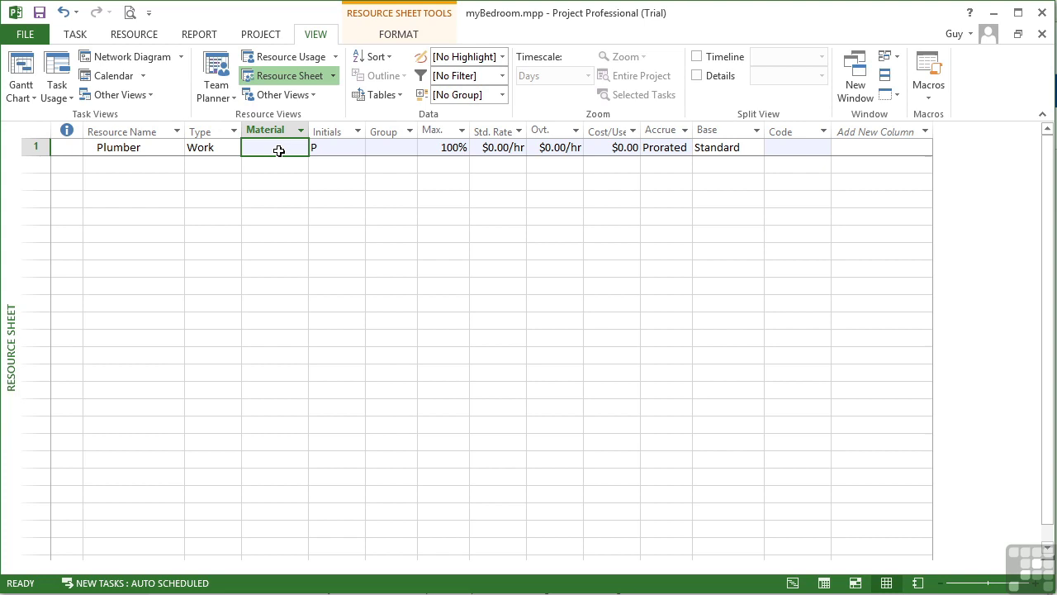
# Step: Replace the Plumber's initials P with PL, leaving Group blank
pyautogui.press('Tab')
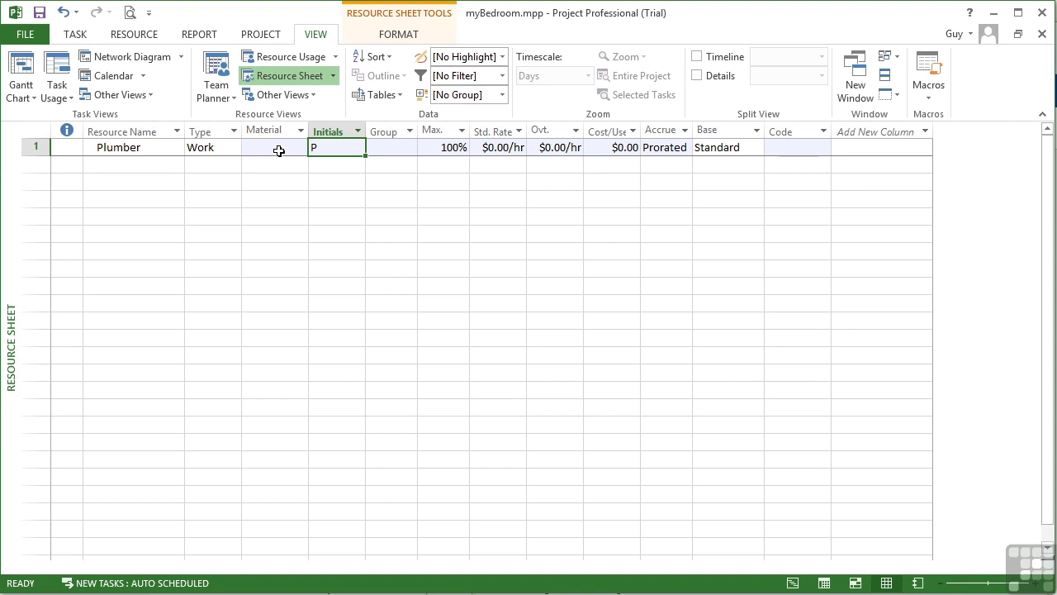
pyautogui.write('PL')
pyautogui.press('Tab')
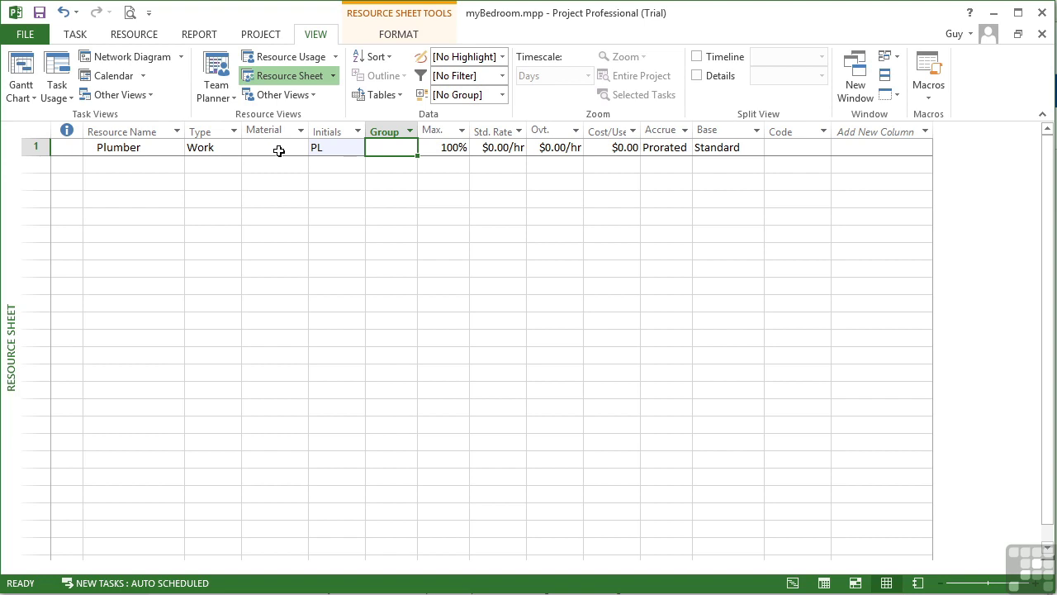
pyautogui.press('Tab')
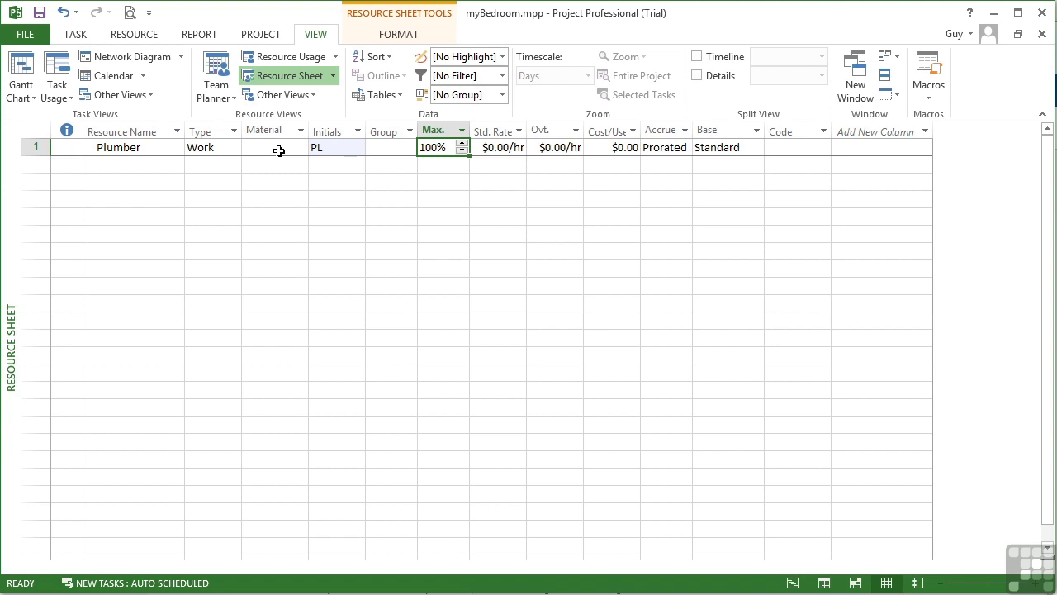
# Step: In the Schedule options, set 'Show assignment units as' to Decimal so the Plumber's Max reads 1
pyautogui.click(43, 34)
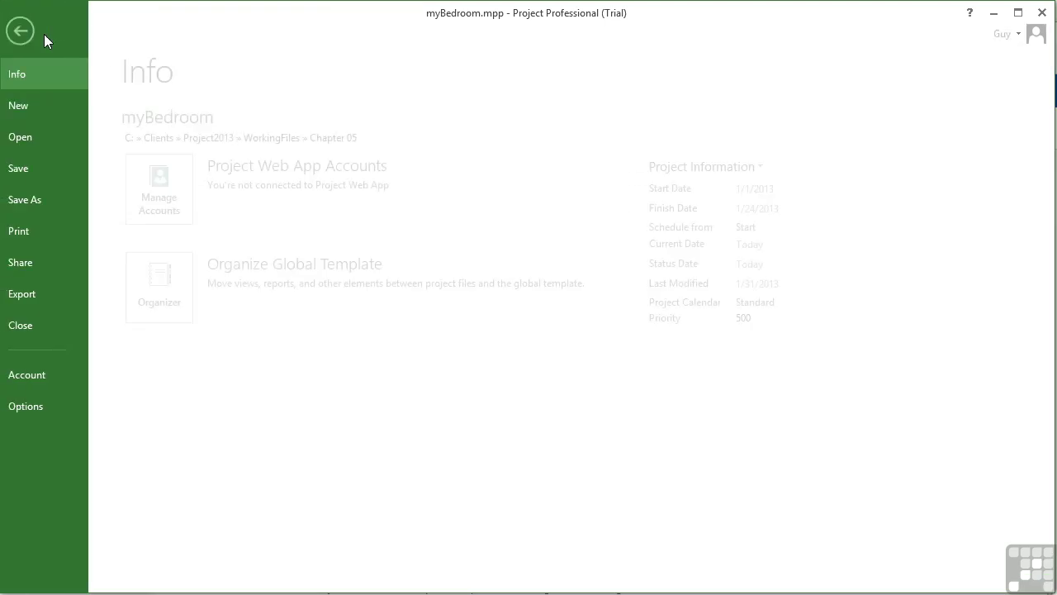
pyautogui.click(69, 412)
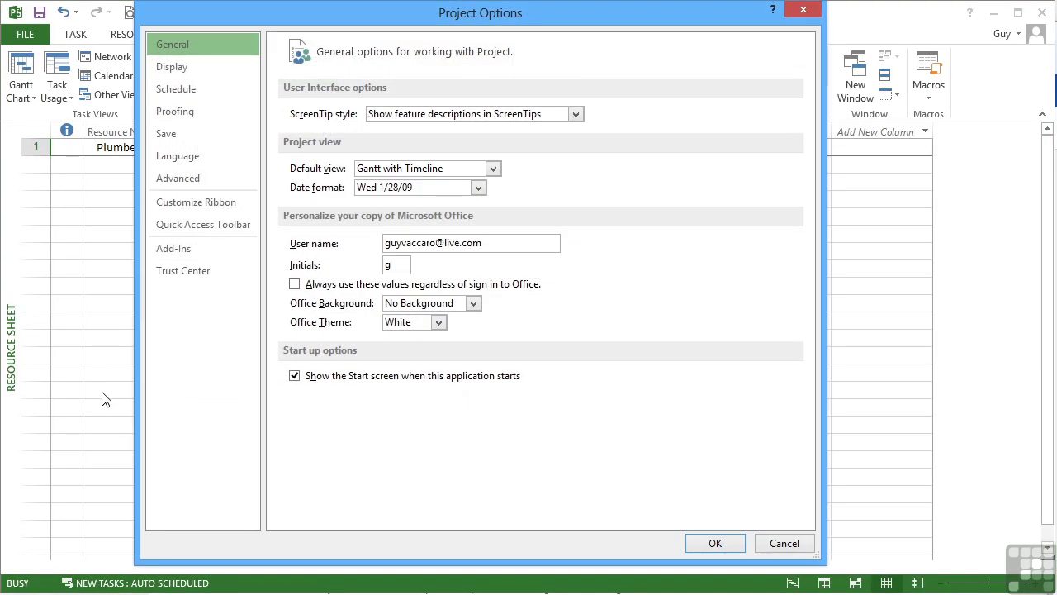
pyautogui.click(197, 90)
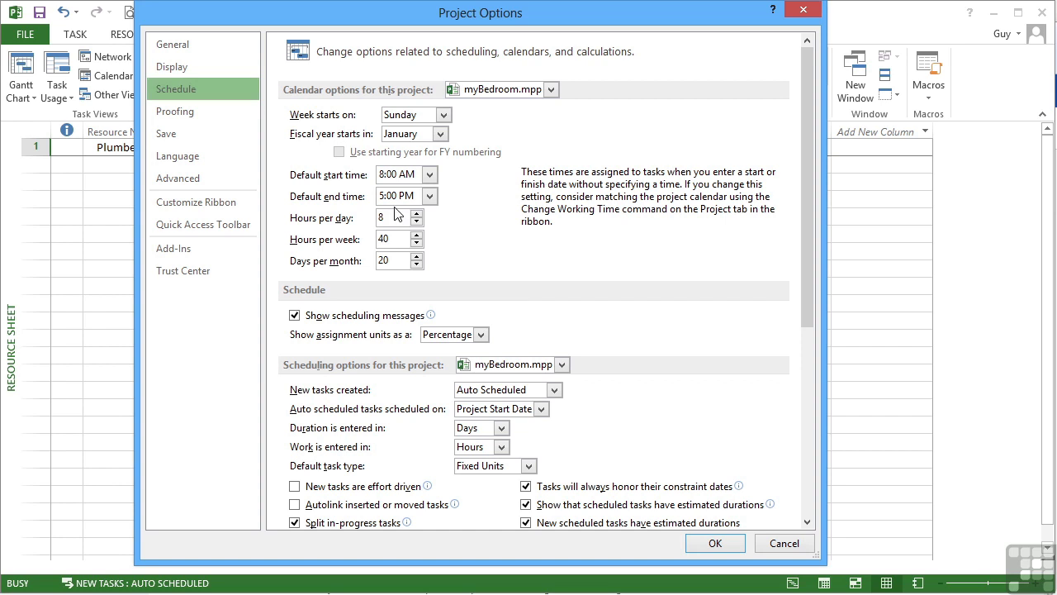
pyautogui.click(482, 336)
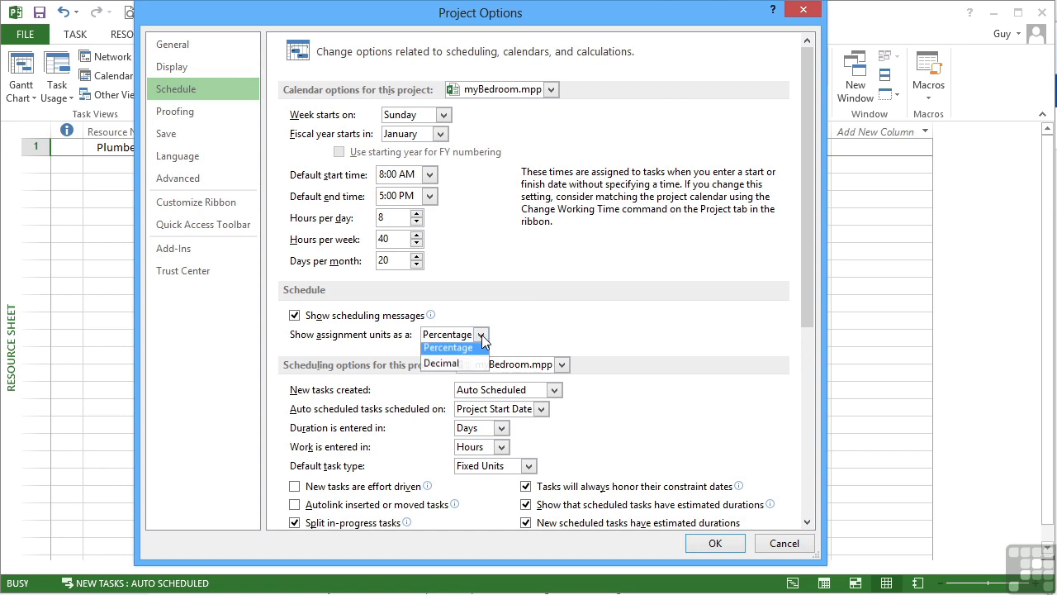
pyautogui.click(431, 366)
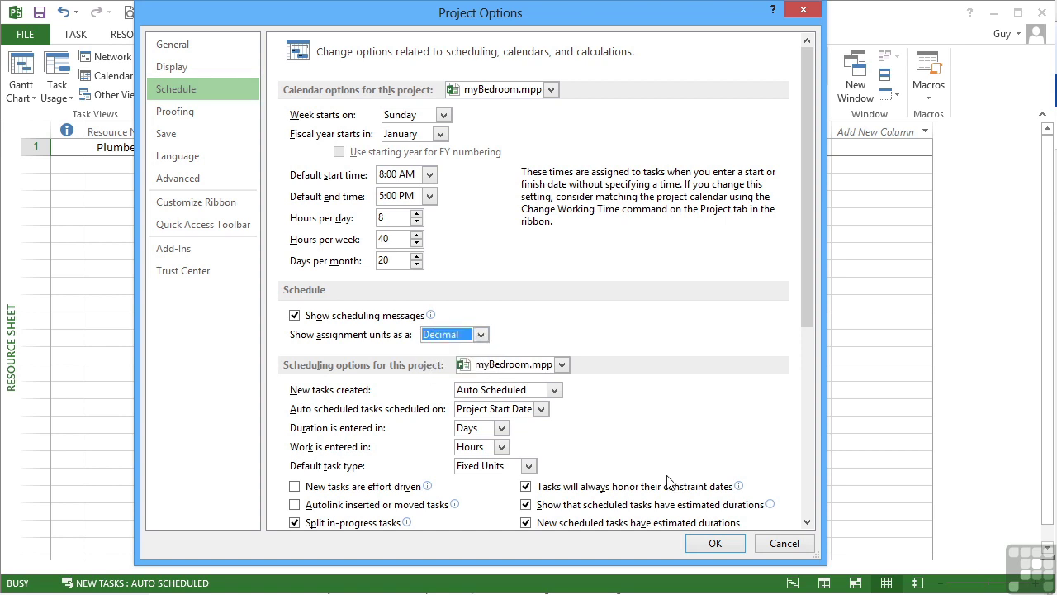
pyautogui.click(715, 545)
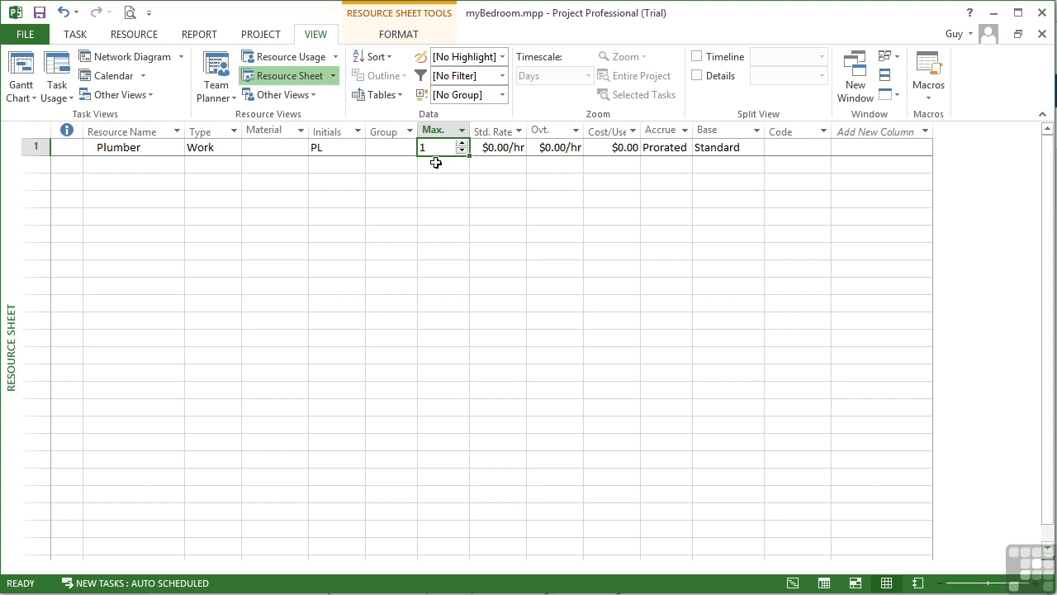
# Step: Enter 2 as the Plumber's max units and 300/d as its standard rate
pyautogui.write('2')
pyautogui.press('Tab')
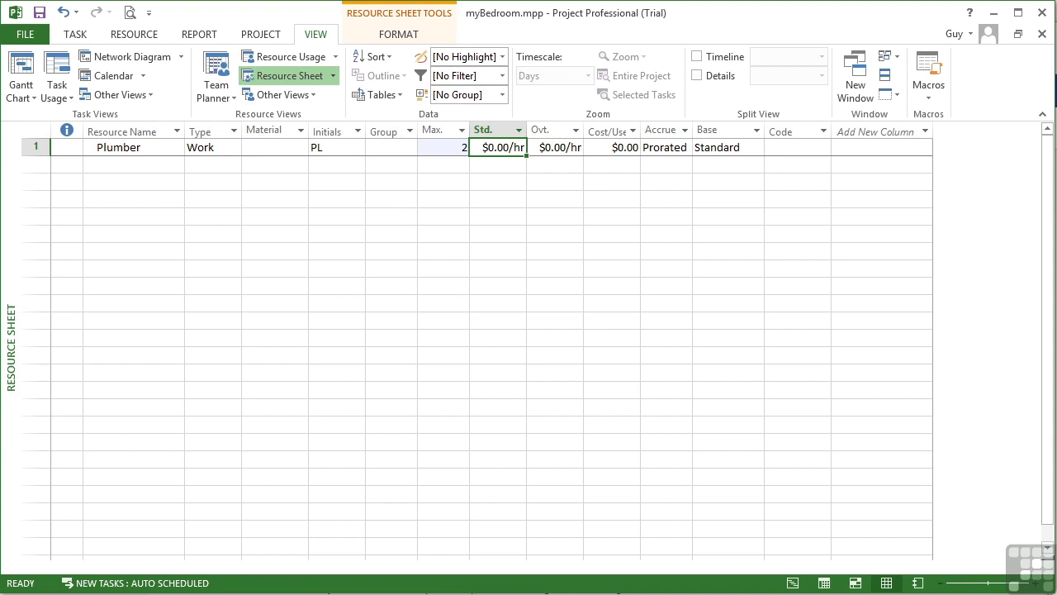
pyautogui.write('30')
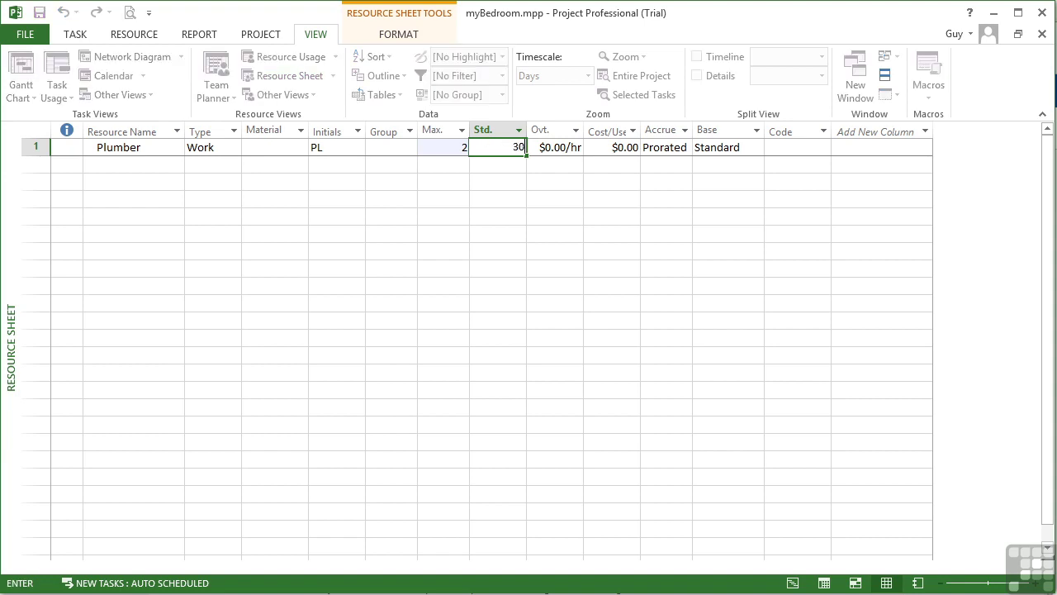
pyautogui.write('0/d')
pyautogui.press('Tab')
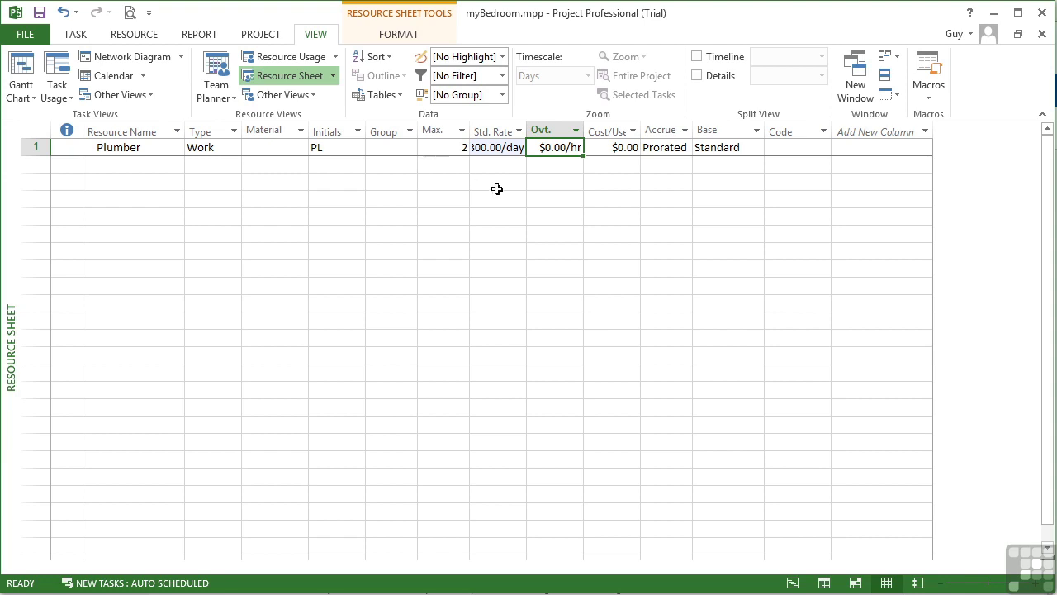
pyautogui.moveTo(526, 130); pyautogui.dragTo(570, 129)
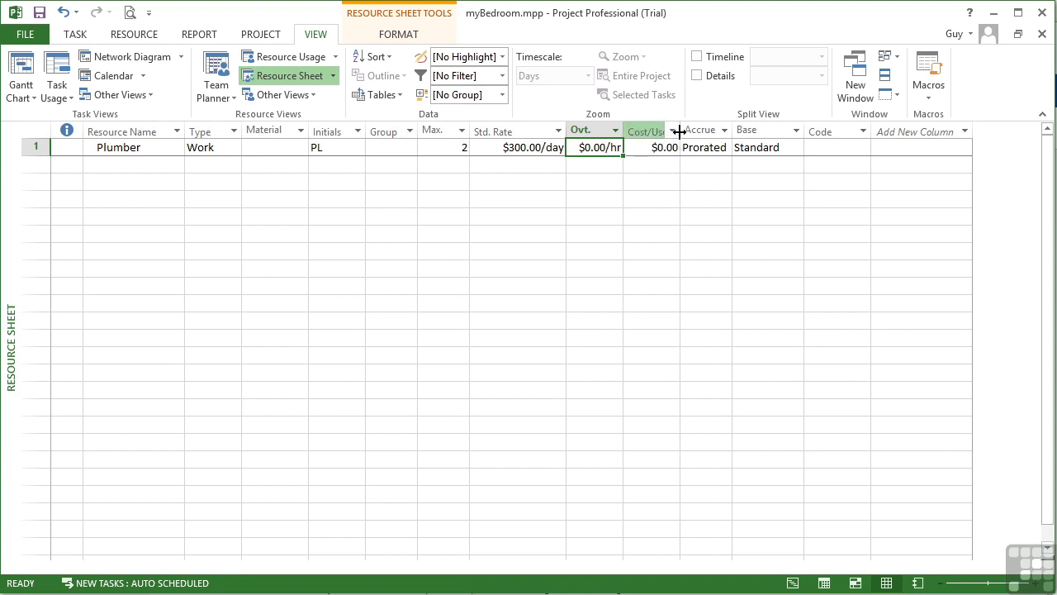
pyautogui.moveTo(680, 132); pyautogui.dragTo(698, 136)
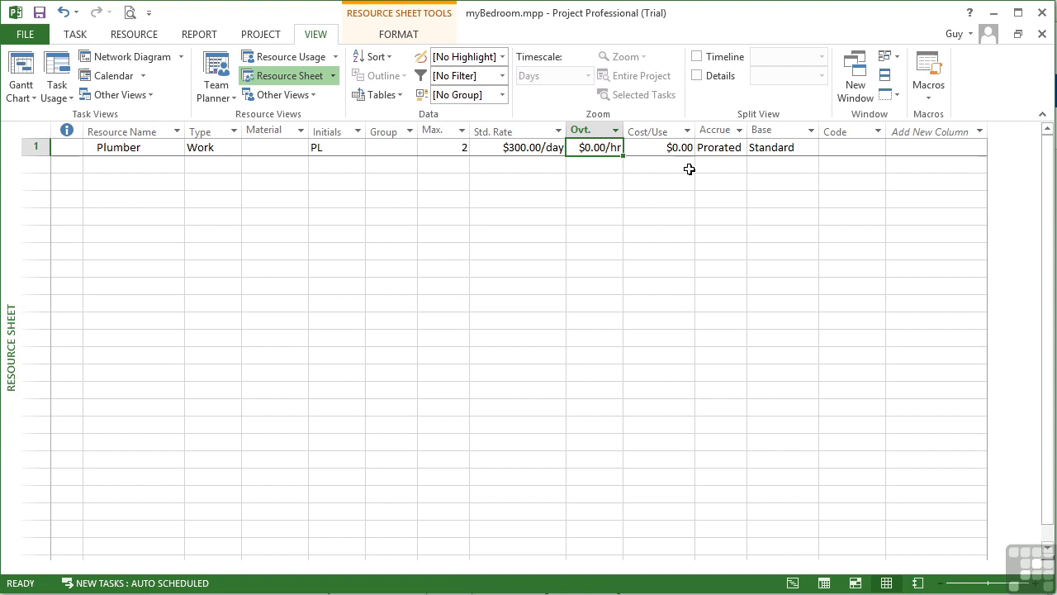
pyautogui.press('Right')
pyautogui.press('Left')
pyautogui.press('Right')
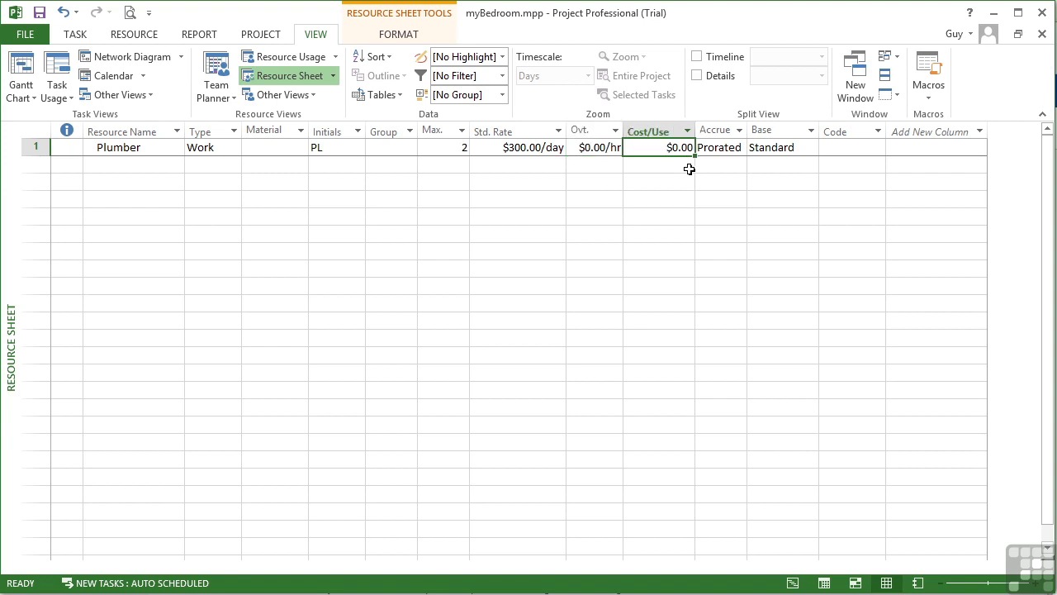
pyautogui.press('Right')
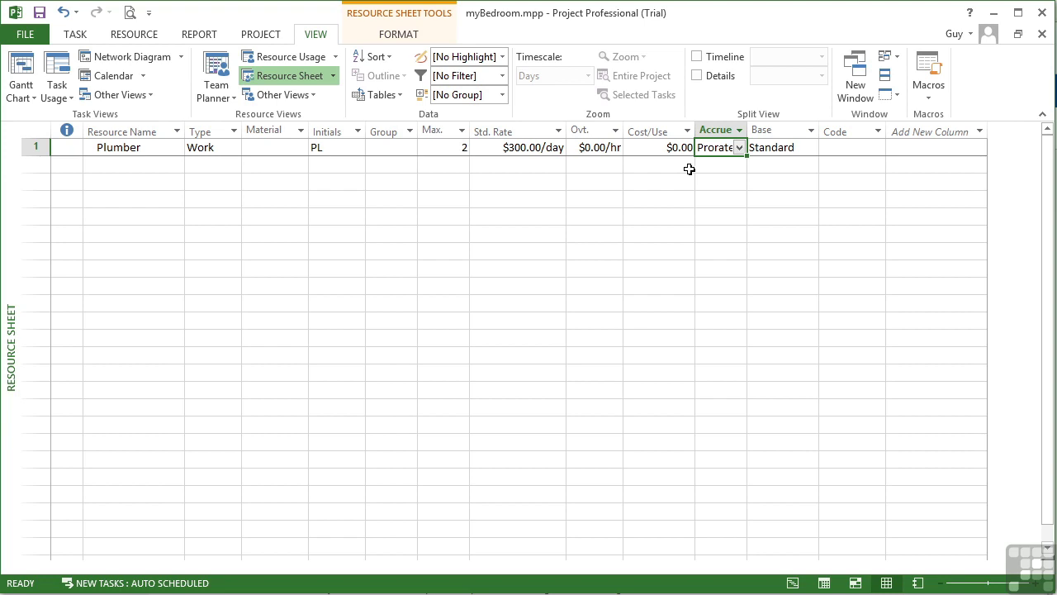
pyautogui.click(803, 149)
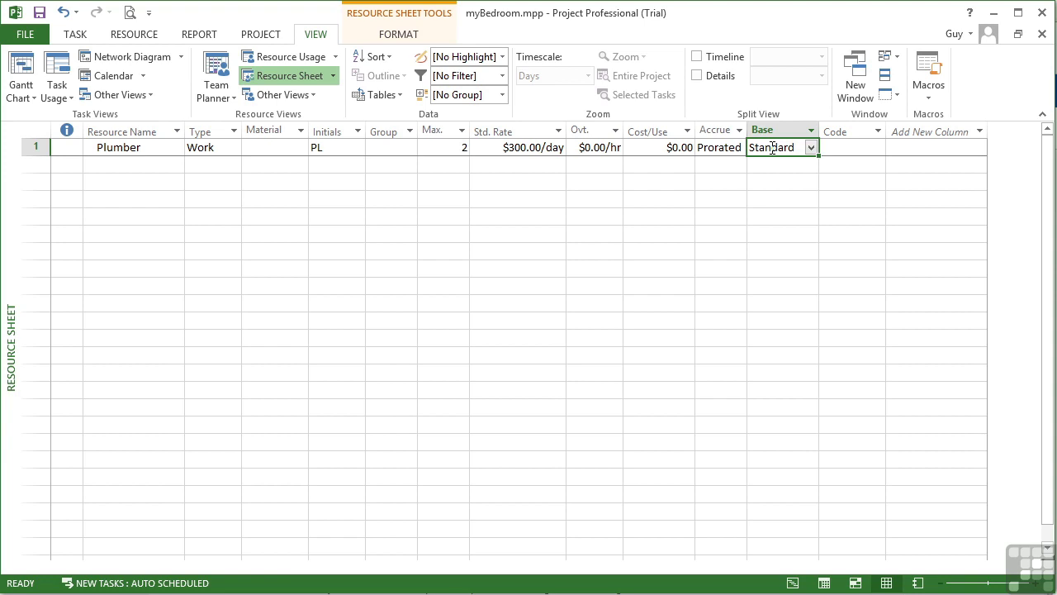
pyautogui.click(812, 151)
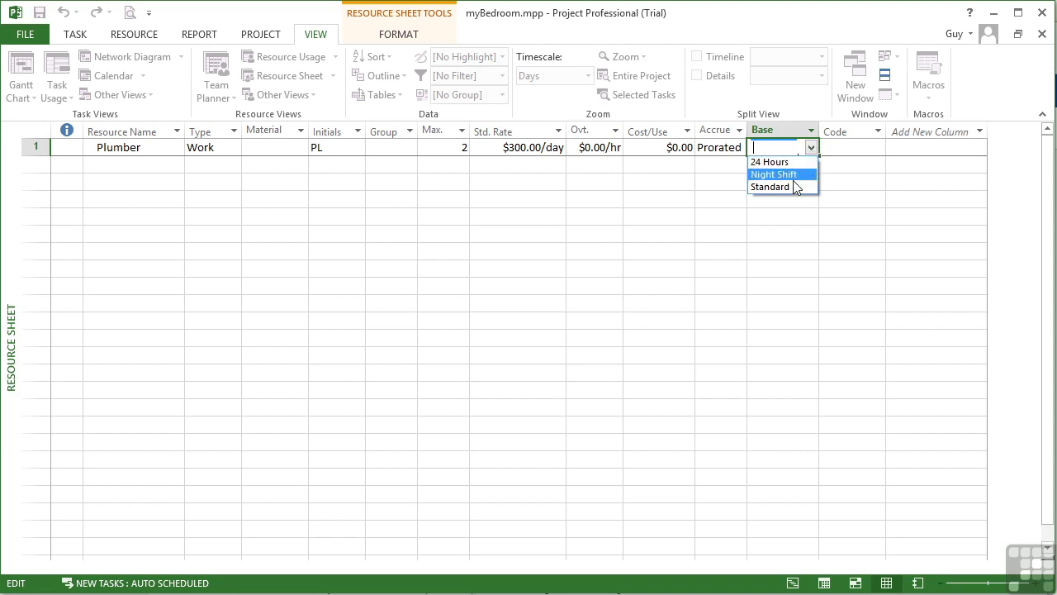
pyautogui.click(794, 185)
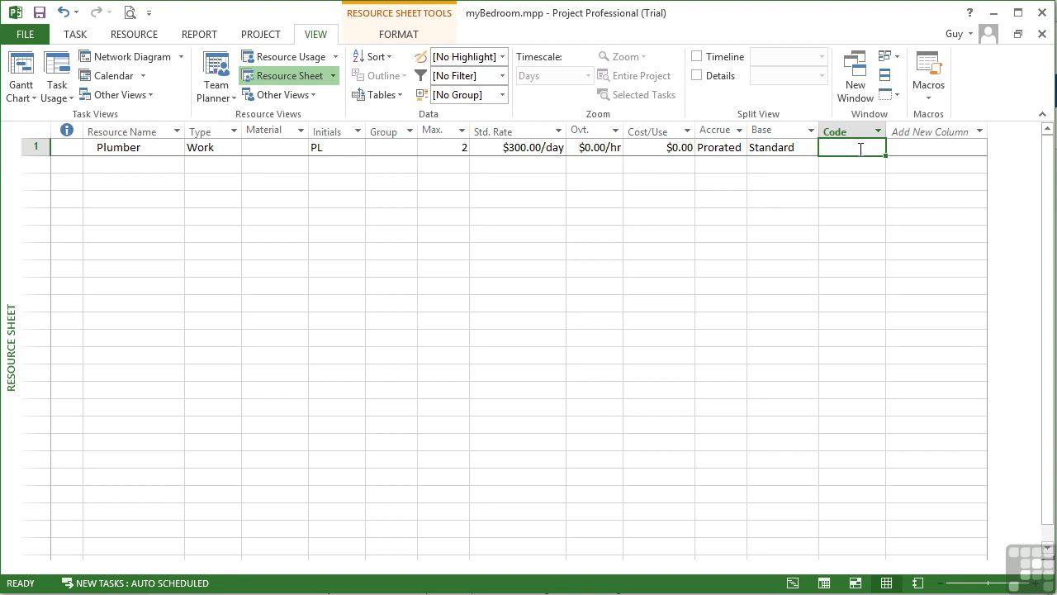
# Step: Open the Plumber's Resource Information and view its cost rate table on the Costs tab
pyautogui.doubleClick(157, 147)
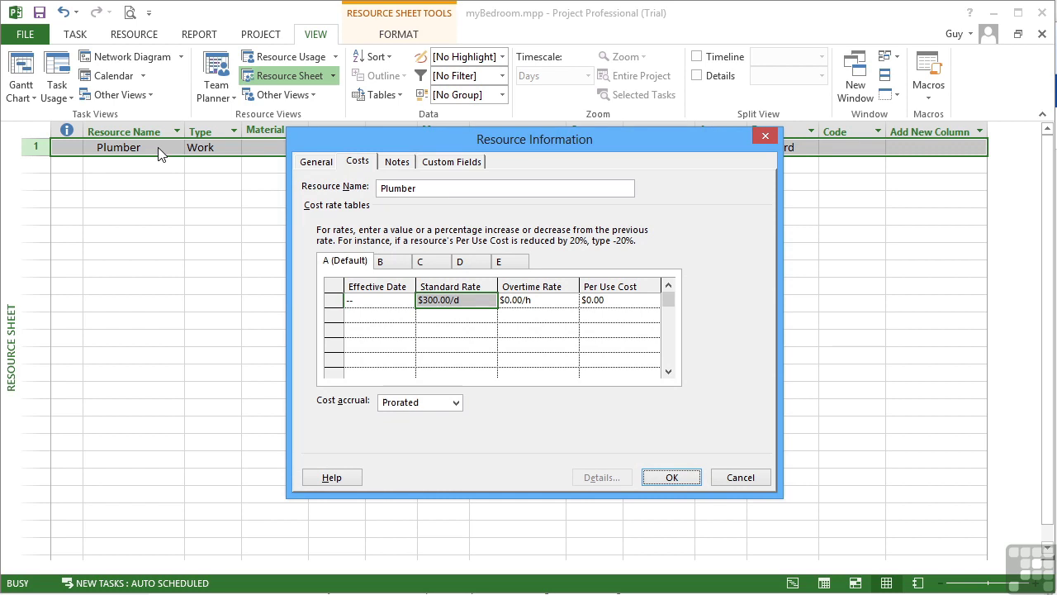
pyautogui.click(328, 164)
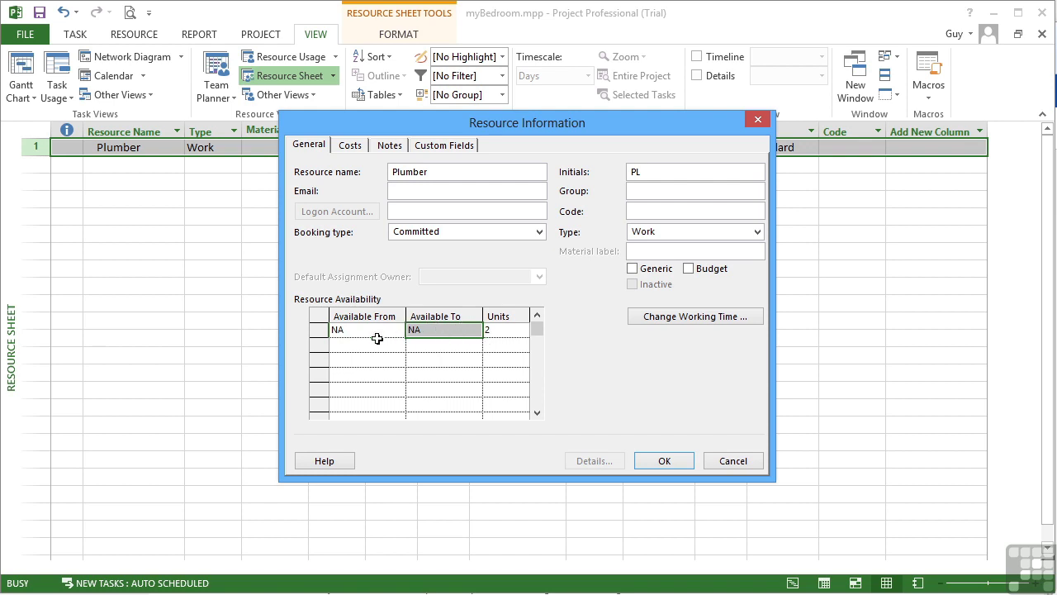
pyautogui.click(352, 146)
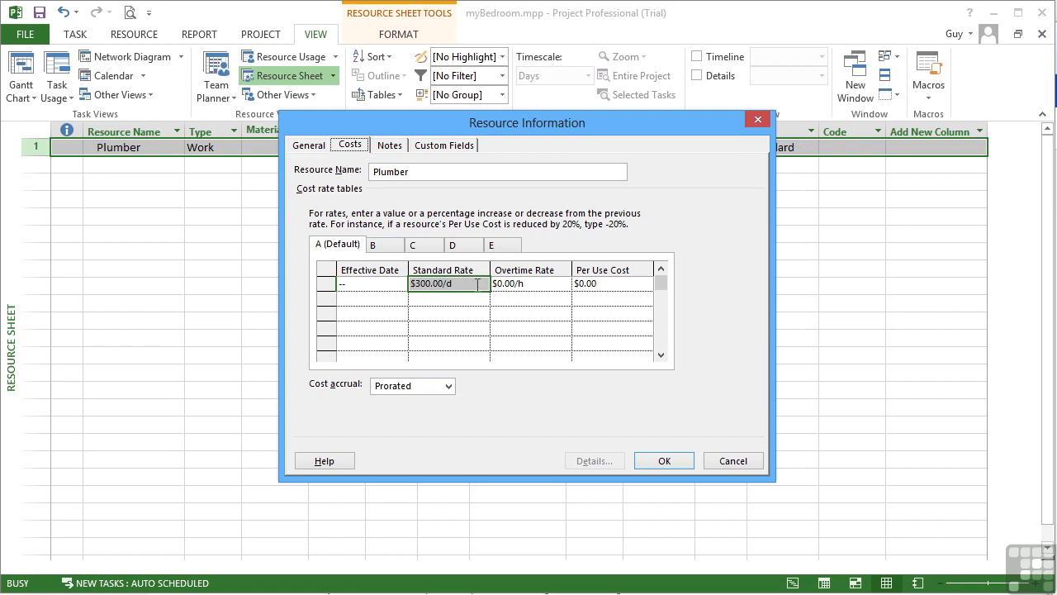
# Step: Add a second Plumber cost rate of $350.00/d, effective April 1, 2013
pyautogui.click(401, 302)
pyautogui.click(401, 300)
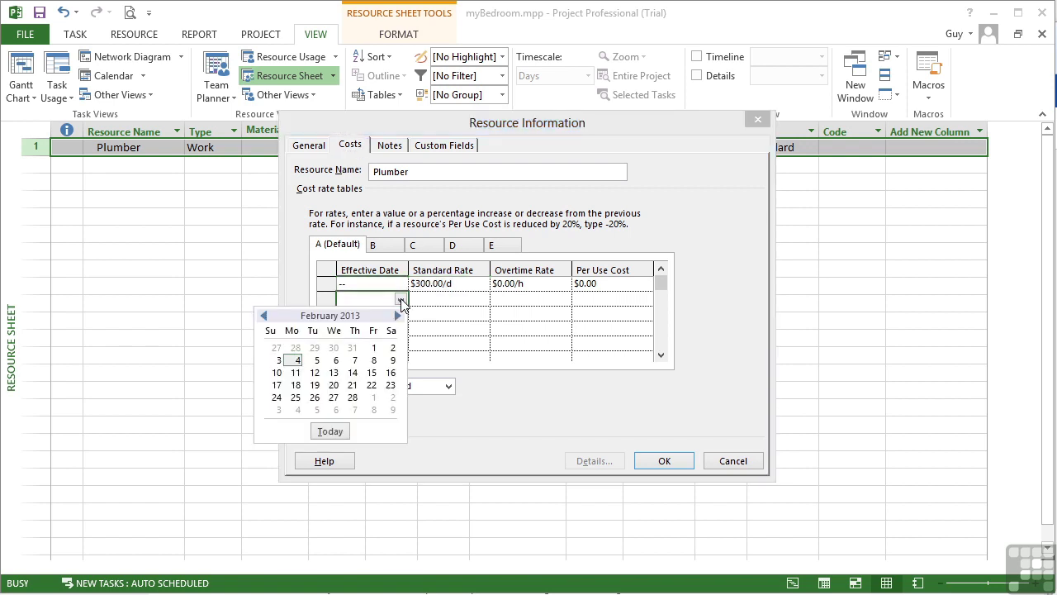
pyautogui.click(398, 315)
pyautogui.click(397, 316)
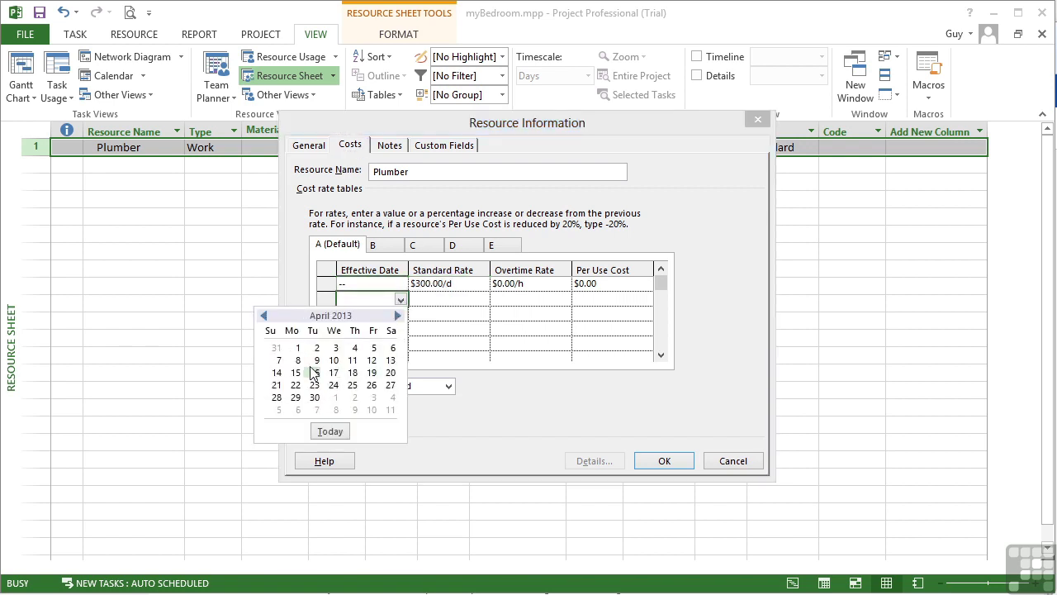
pyautogui.click(299, 348)
pyautogui.click(446, 298)
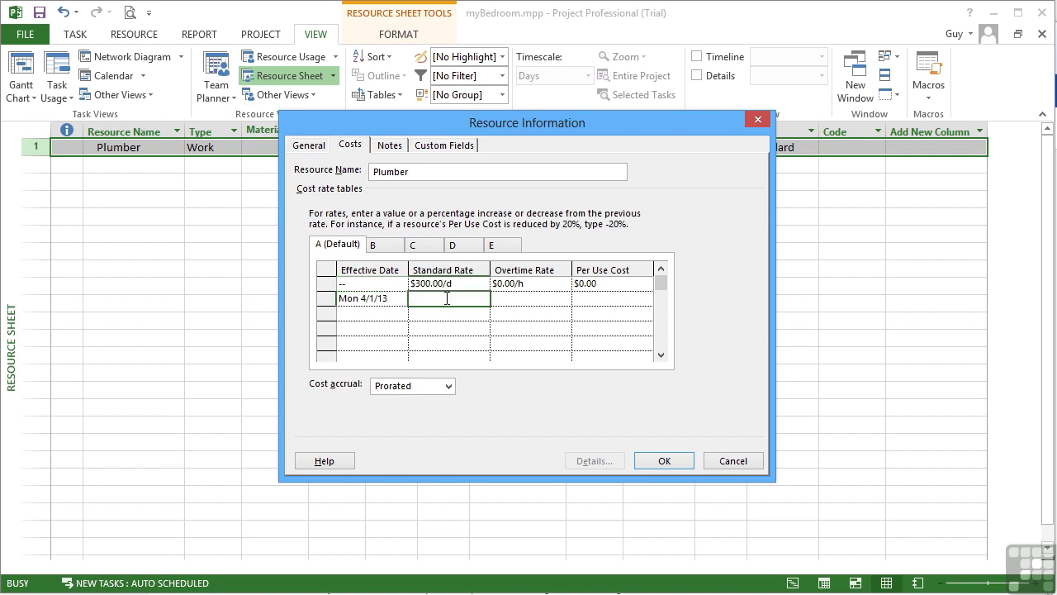
pyautogui.write('350.00')
pyautogui.write('/d')
pyautogui.press('Return')
pyautogui.click(527, 300)
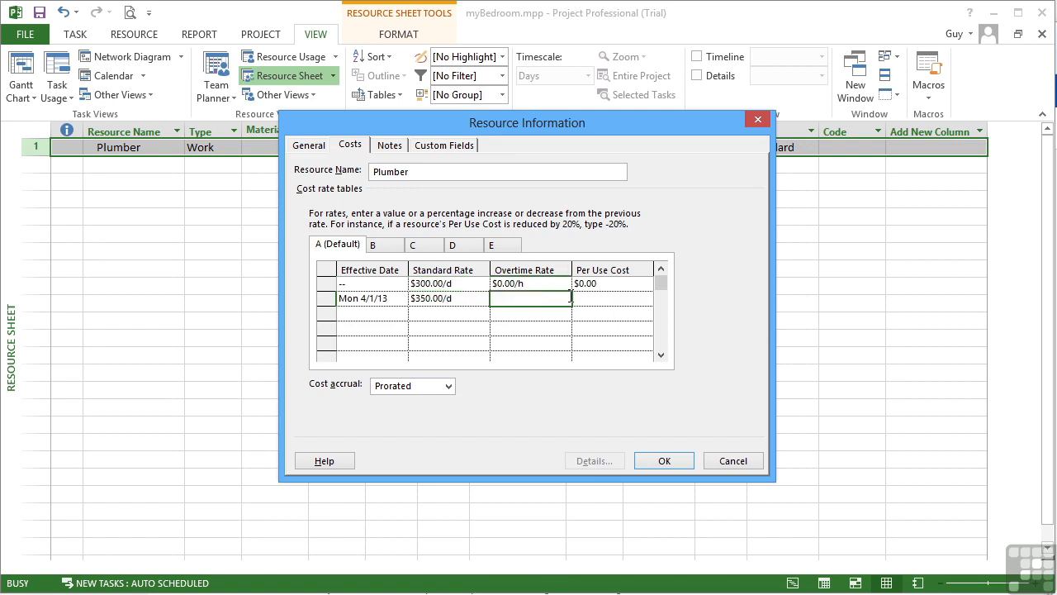
pyautogui.click(391, 313)
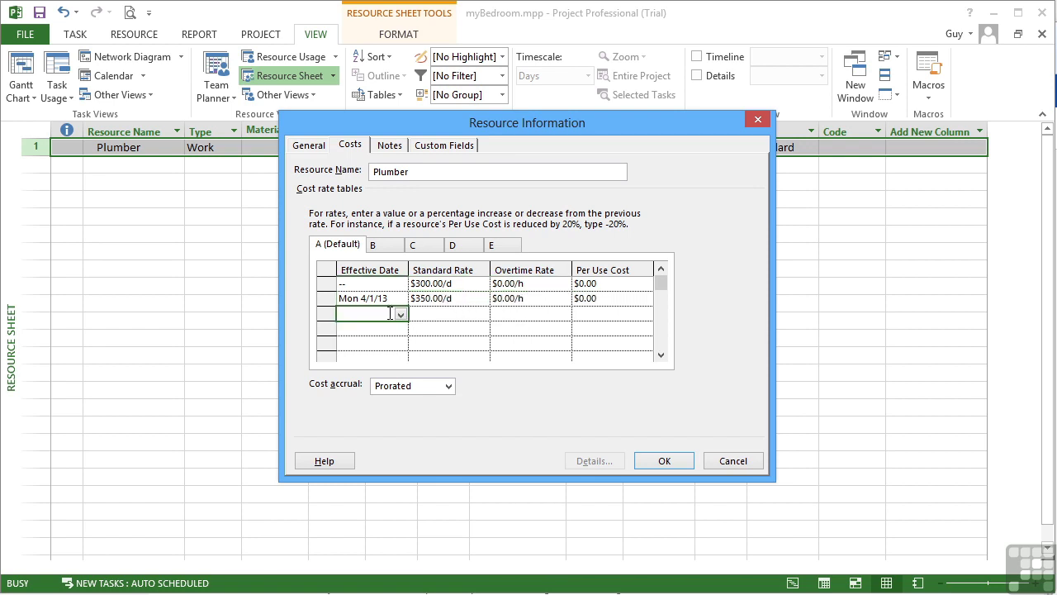
# Step: Type the note 'Use Plumbing Service INC' on the Plumber's Notes tab
pyautogui.click(393, 149)
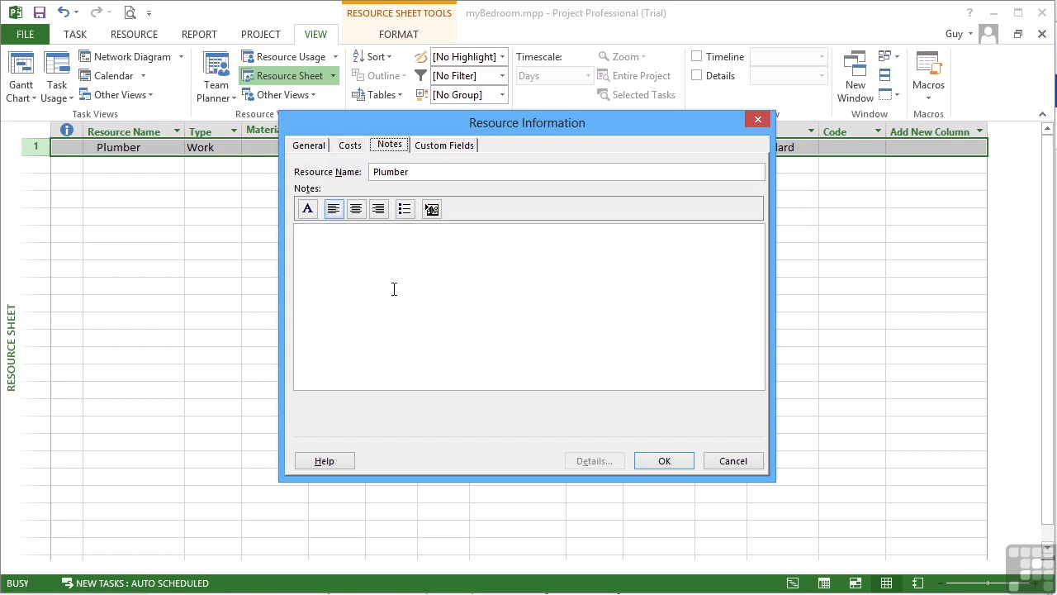
pyautogui.click(358, 251)
pyautogui.write('Use Plumbing Serv')
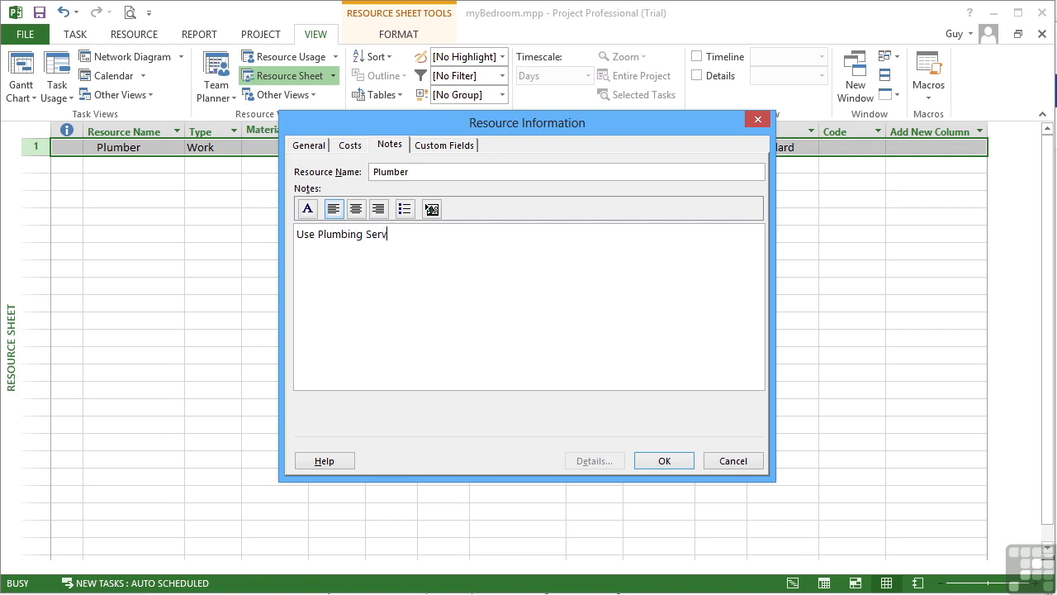
pyautogui.write('ice INC')
# Step: Review the Plumber's Custom Fields, General and Costs tabs, ending back on Notes
pyautogui.click(444, 147)
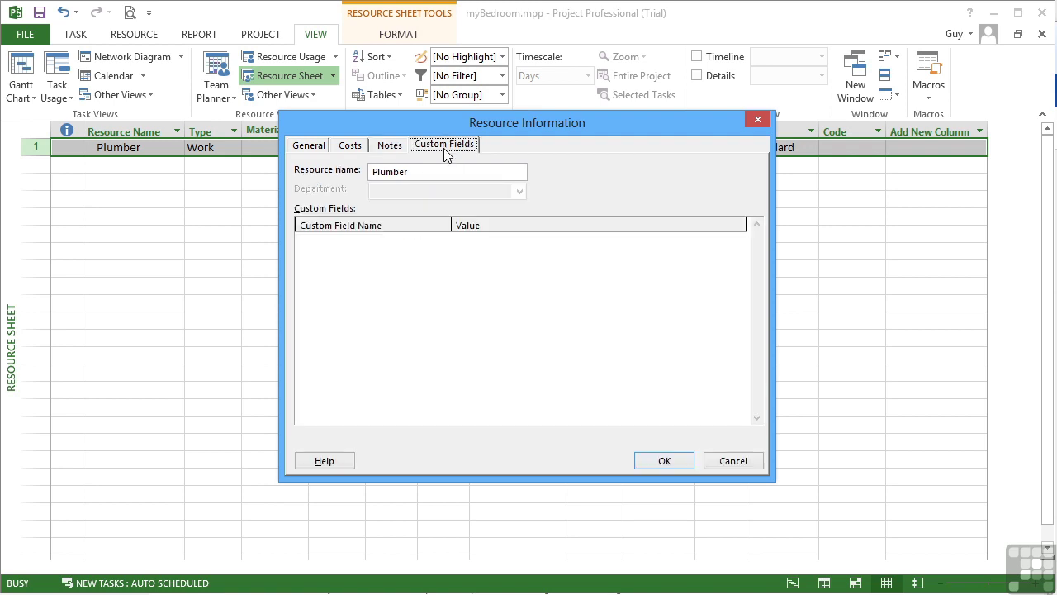
pyautogui.click(387, 147)
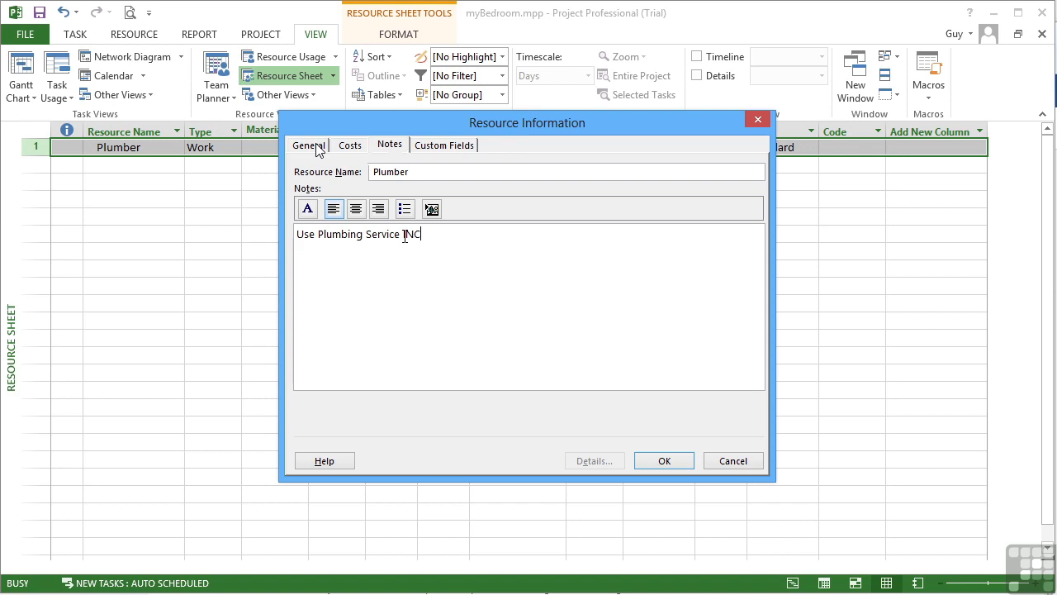
pyautogui.click(309, 146)
pyautogui.click(350, 146)
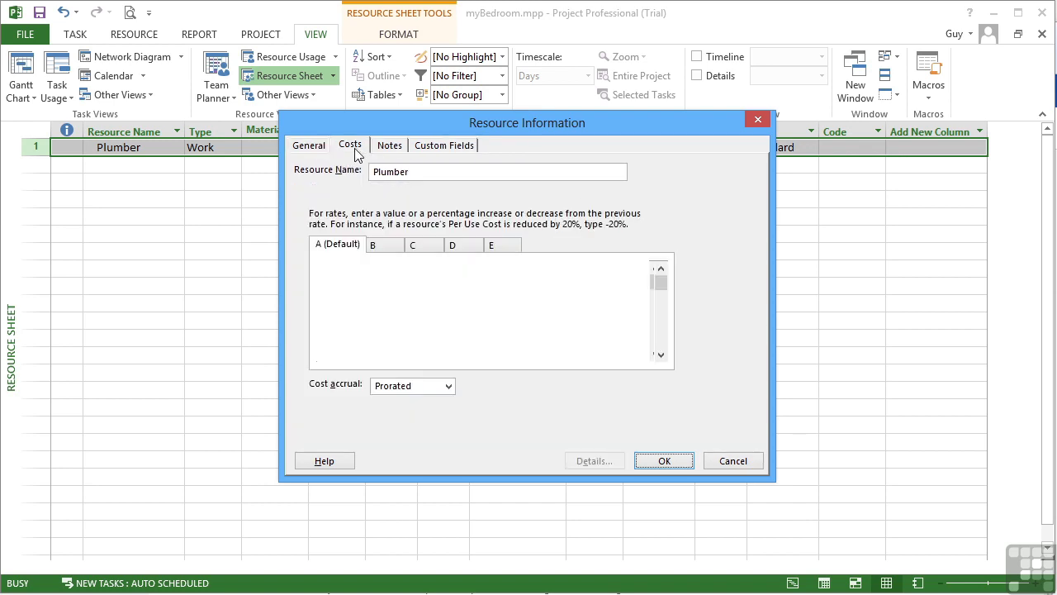
pyautogui.click(390, 148)
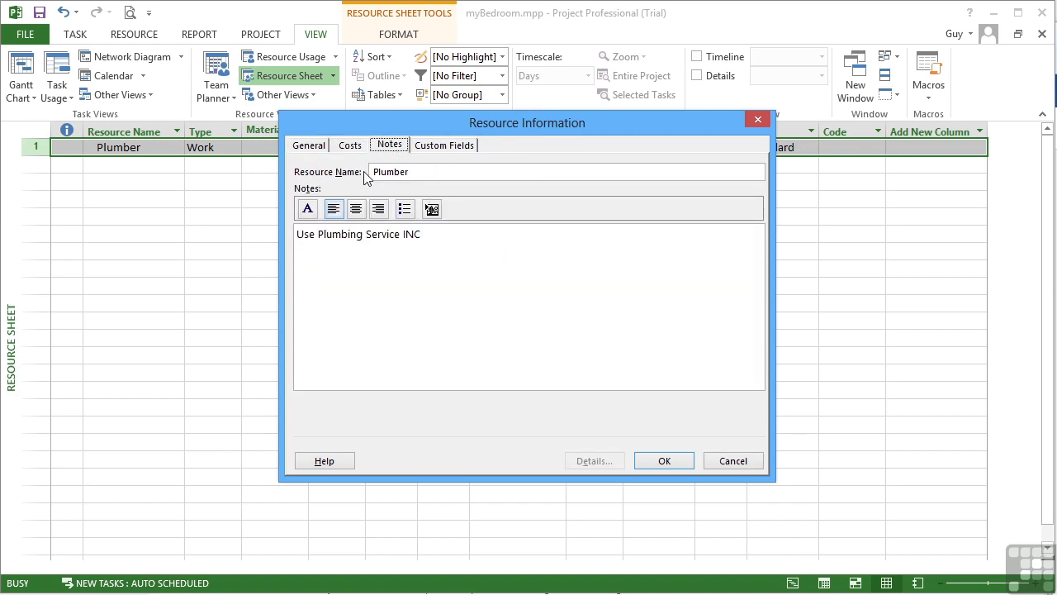
# Step: Save the Plumber's details and check the new 'Use Plumbing Service INC' note indicator
pyautogui.click(665, 461)
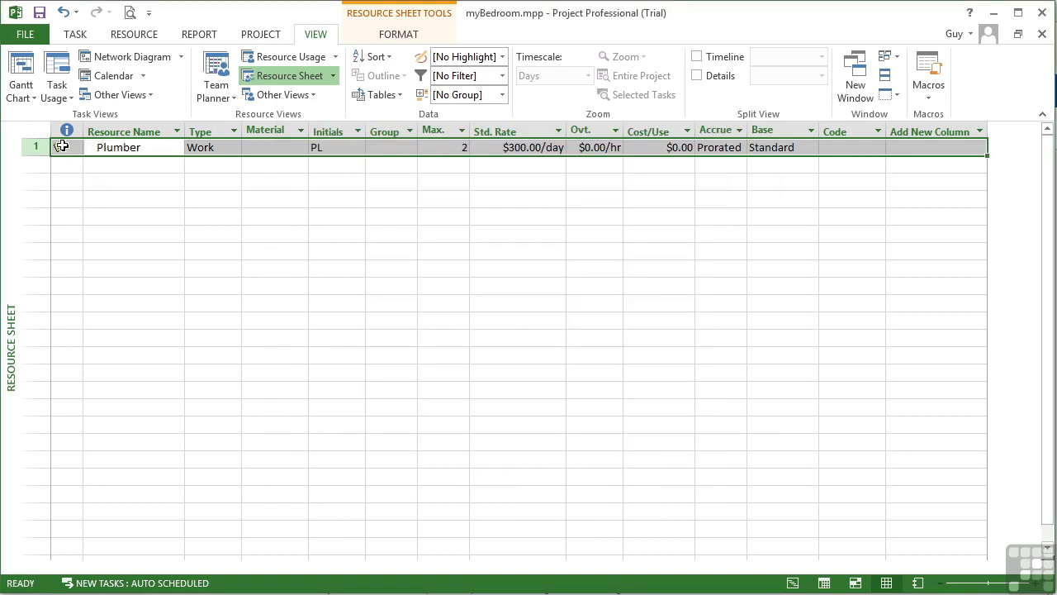
pyautogui.moveTo(62, 146)
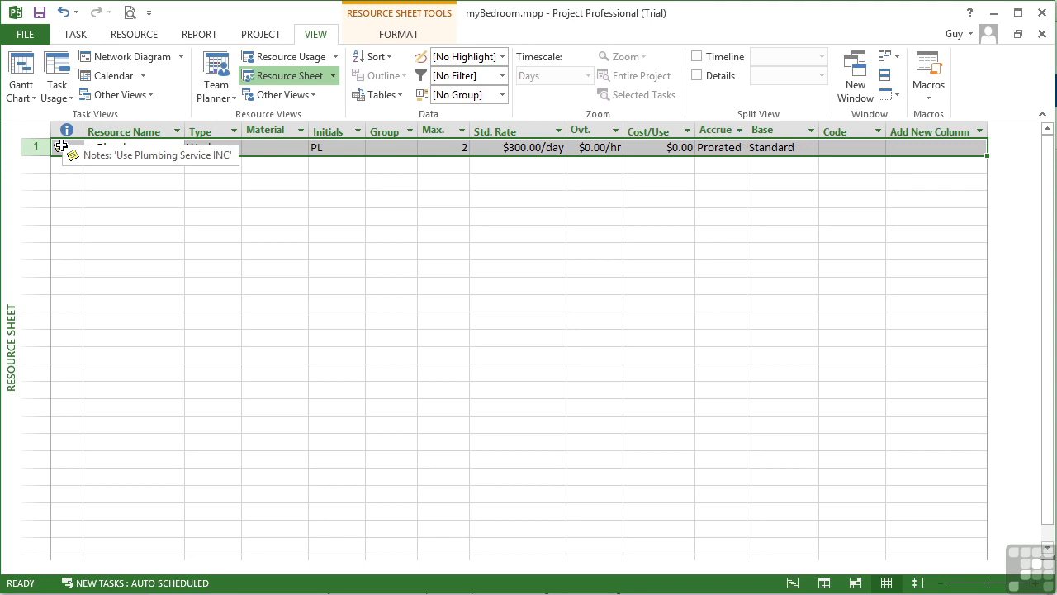
pyautogui.click(113, 168)
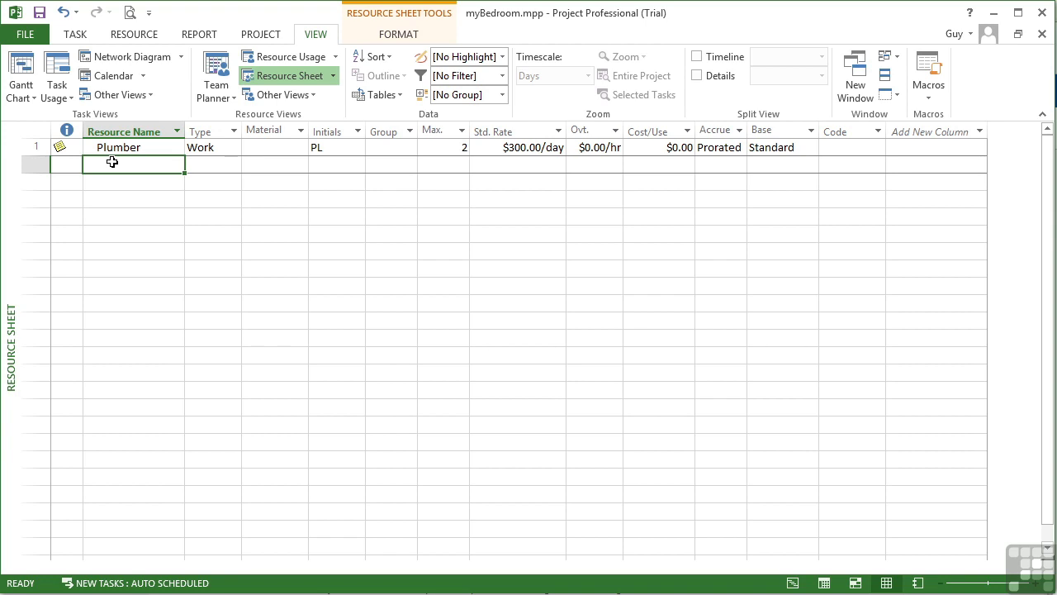
# Step: Enter Joiner in row 2 with initials JO and a $25.00/hr standard rate
pyautogui.write('Joiner')
pyautogui.press('Tab')
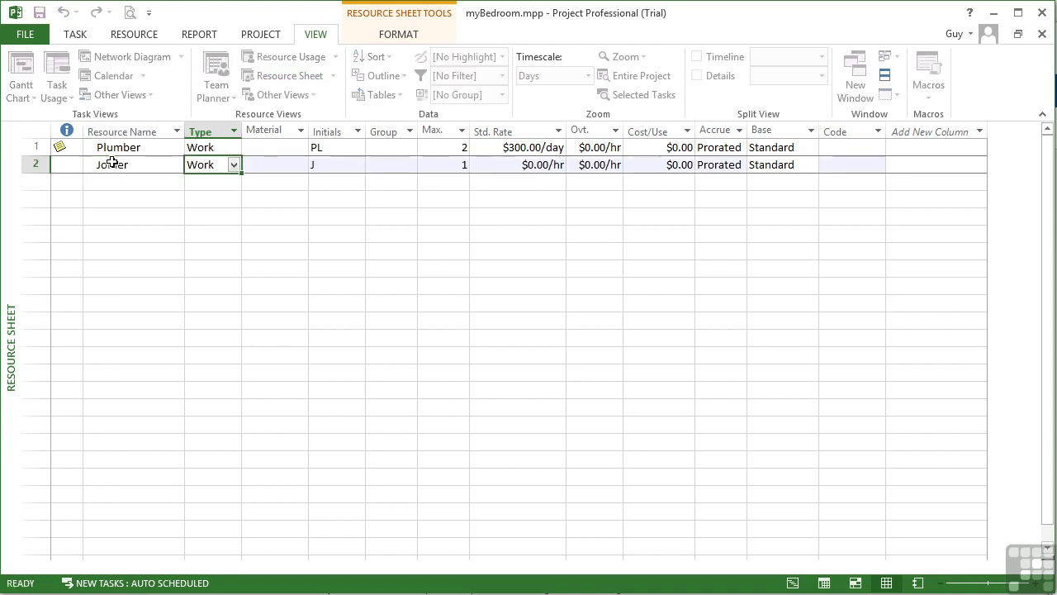
pyautogui.press('Tab')
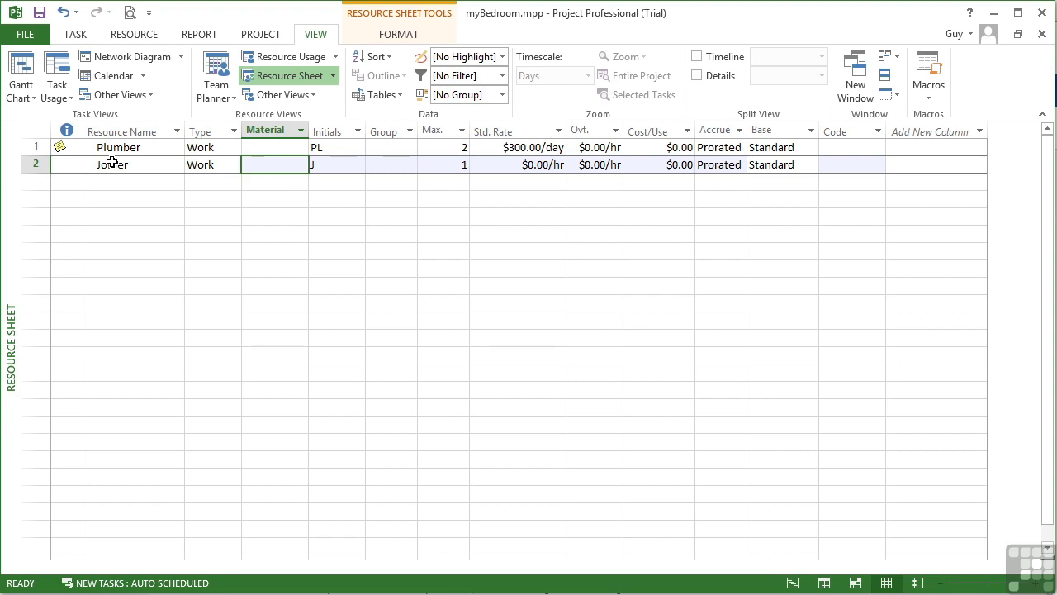
pyautogui.press('Tab')
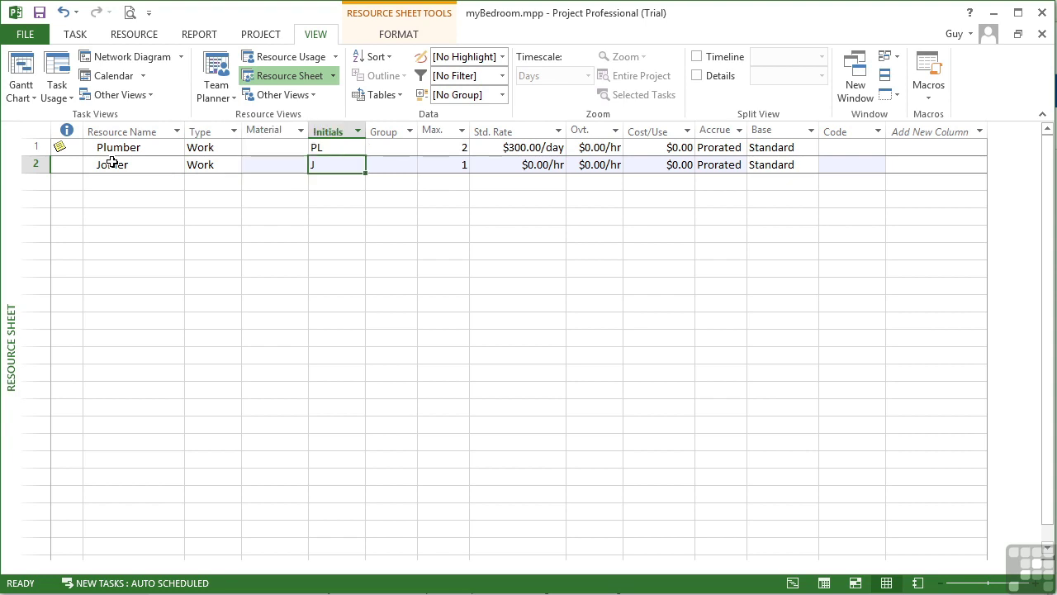
pyautogui.write('JO')
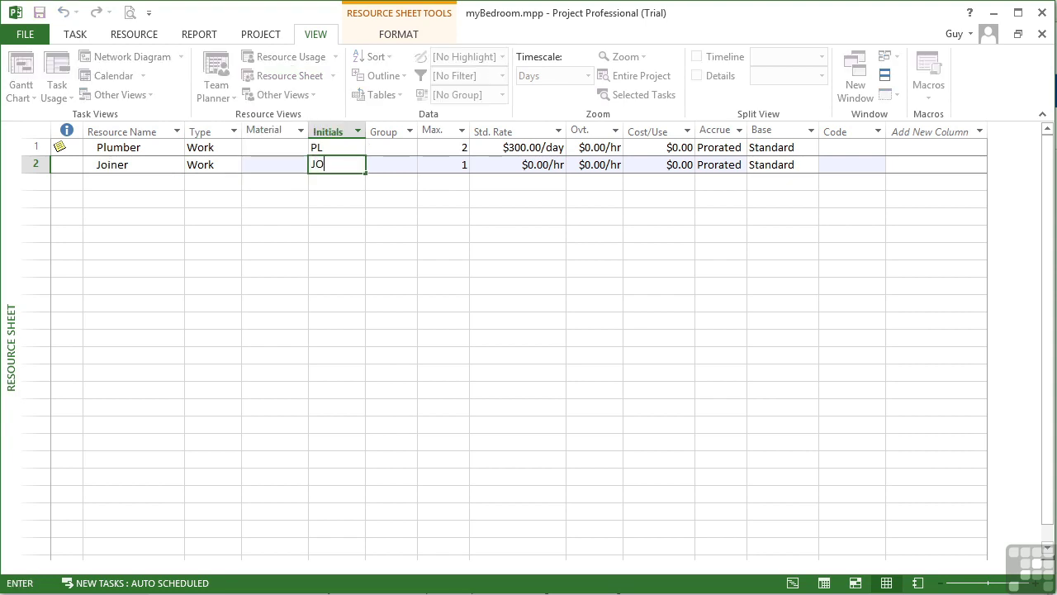
pyautogui.press('Tab')
pyautogui.press('Tab')
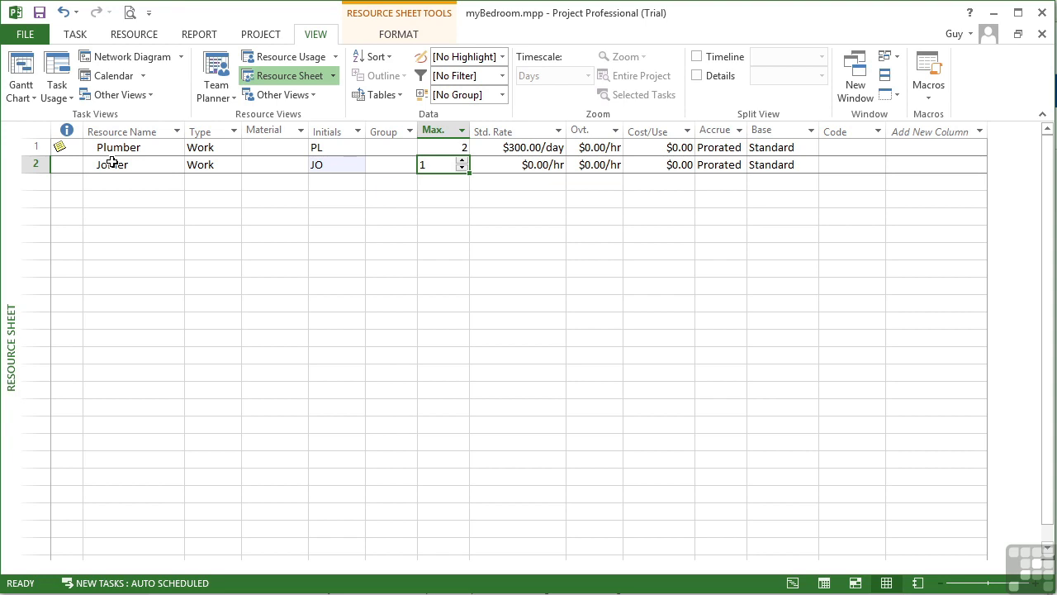
pyautogui.press('Tab')
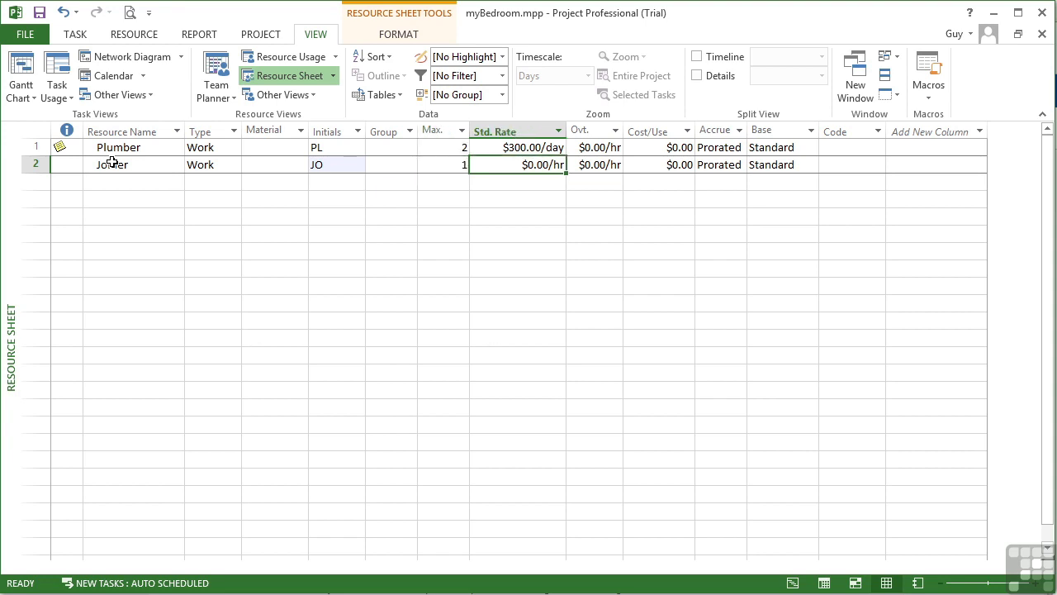
pyautogui.write('25.00/')
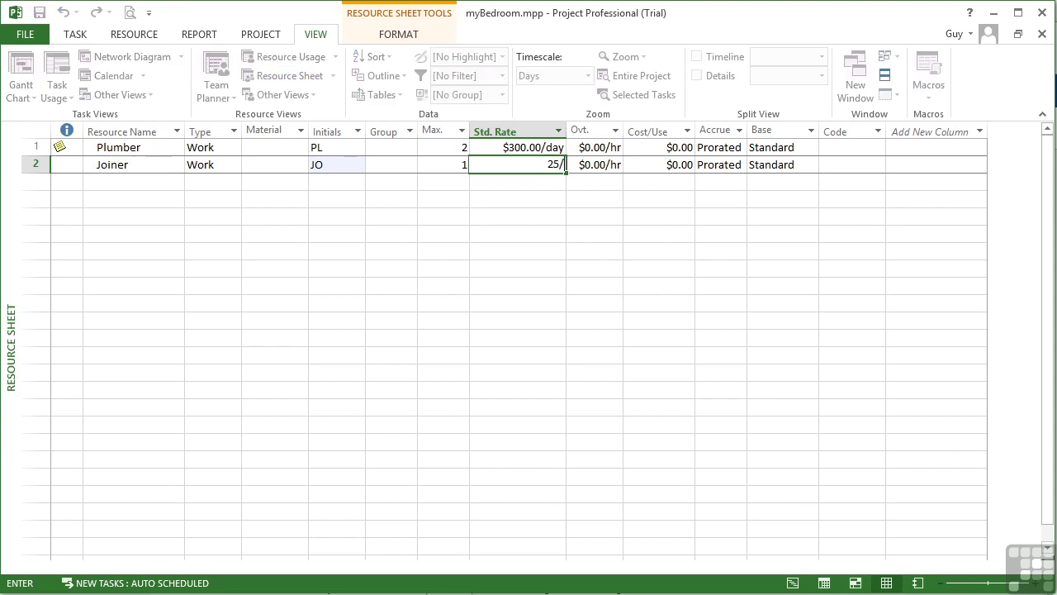
pyautogui.write('hr')
pyautogui.press('Tab')
pyautogui.press('Tab')
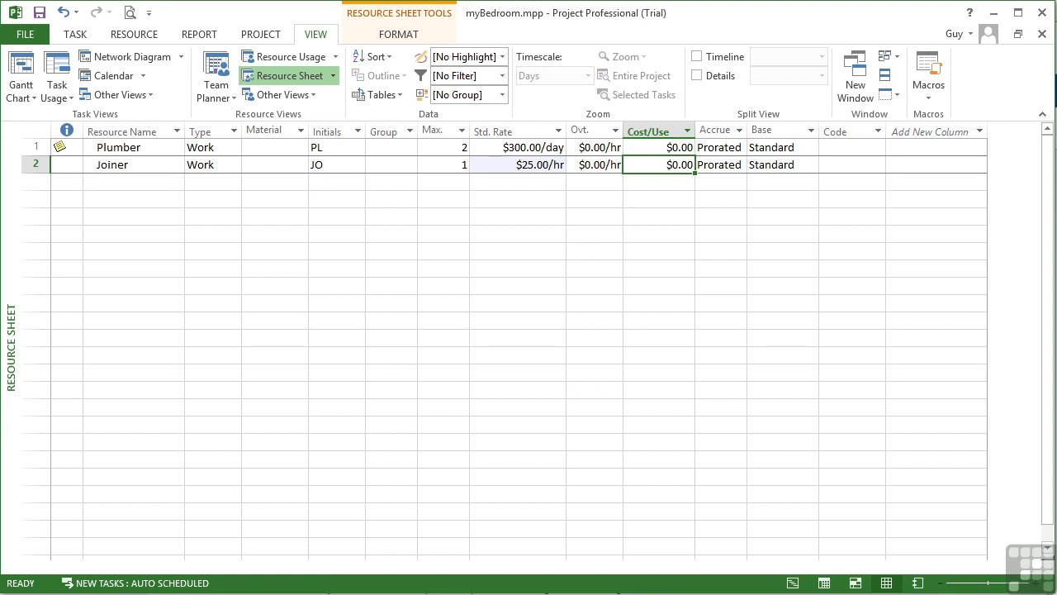
pyautogui.press('Tab')
pyautogui.press('Tab')
pyautogui.press('Tab')
pyautogui.press('Tab')
pyautogui.press('Tab')
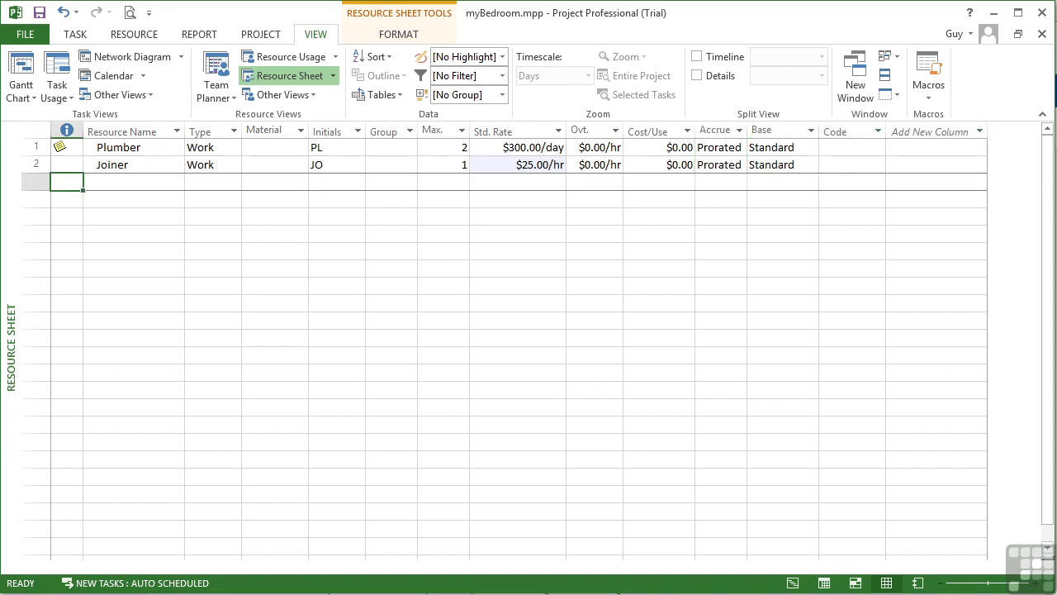
pyautogui.press('Tab')
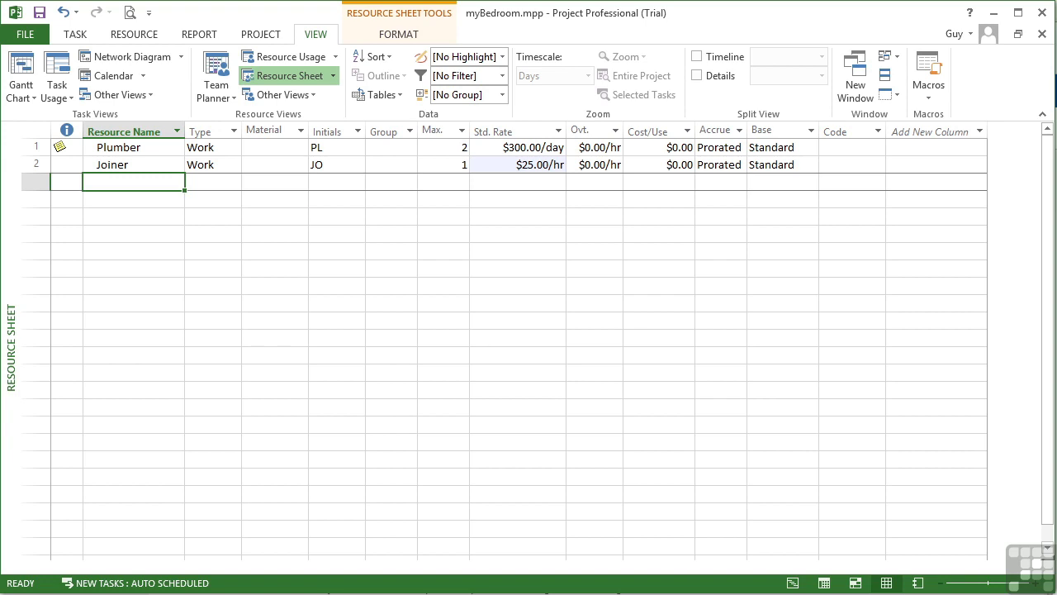
# Step: Enter Decorator in row 3: initials DEC, max units 4, standard rate $20.00/hr
pyautogui.write('Decorator')
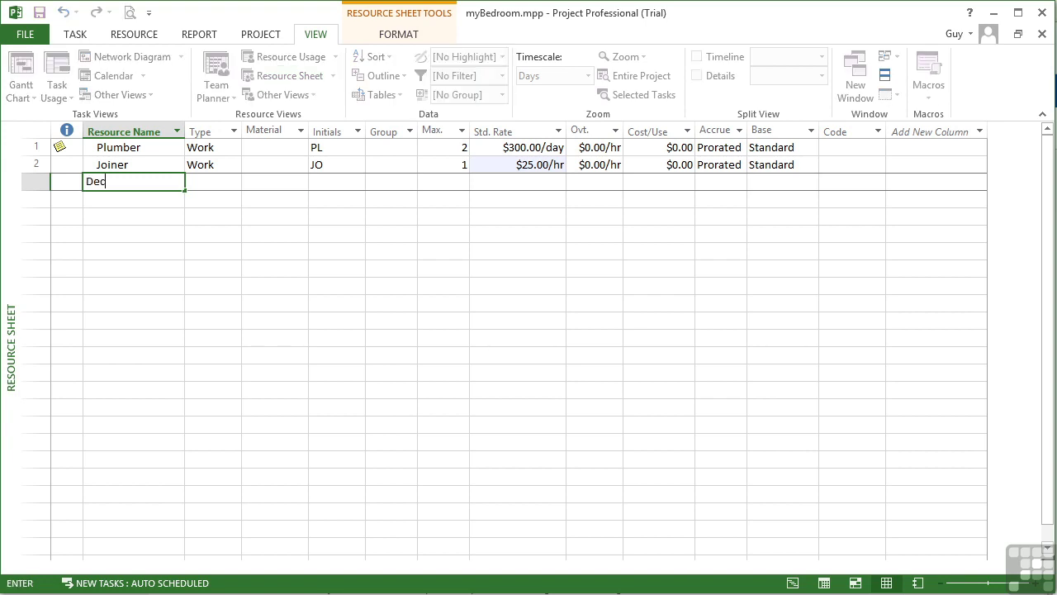
pyautogui.press('Tab')
pyautogui.press('Tab')
pyautogui.press('Tab')
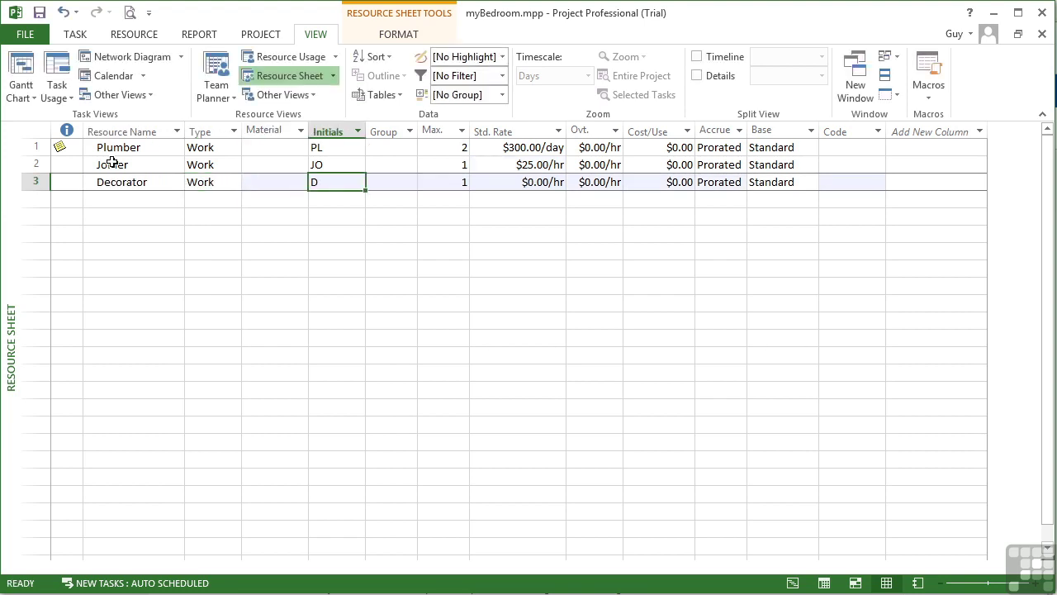
pyautogui.write('DEC')
pyautogui.press('Tab')
pyautogui.press('Tab')
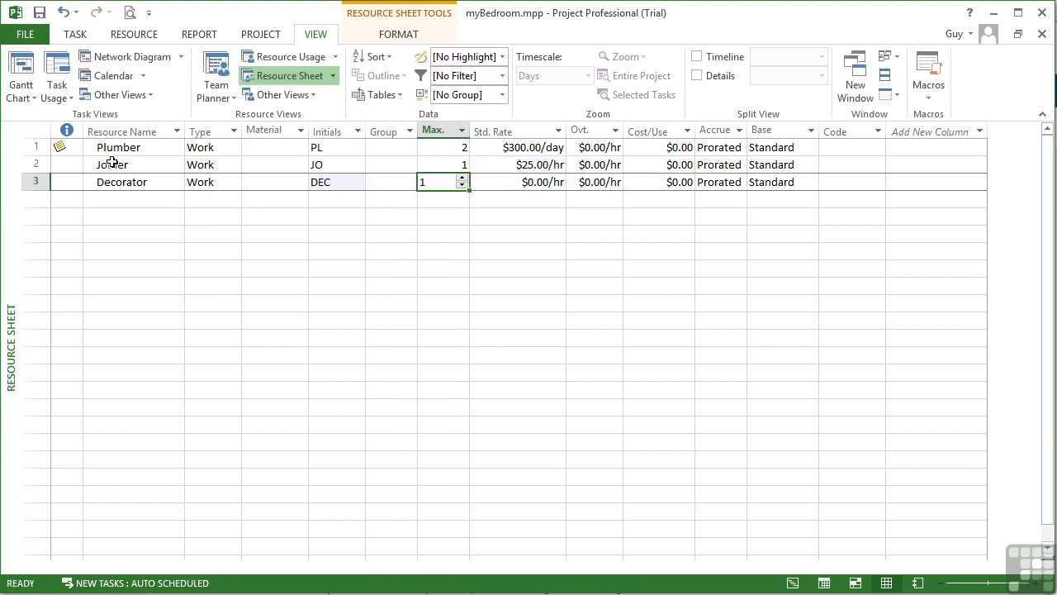
pyautogui.write('4')
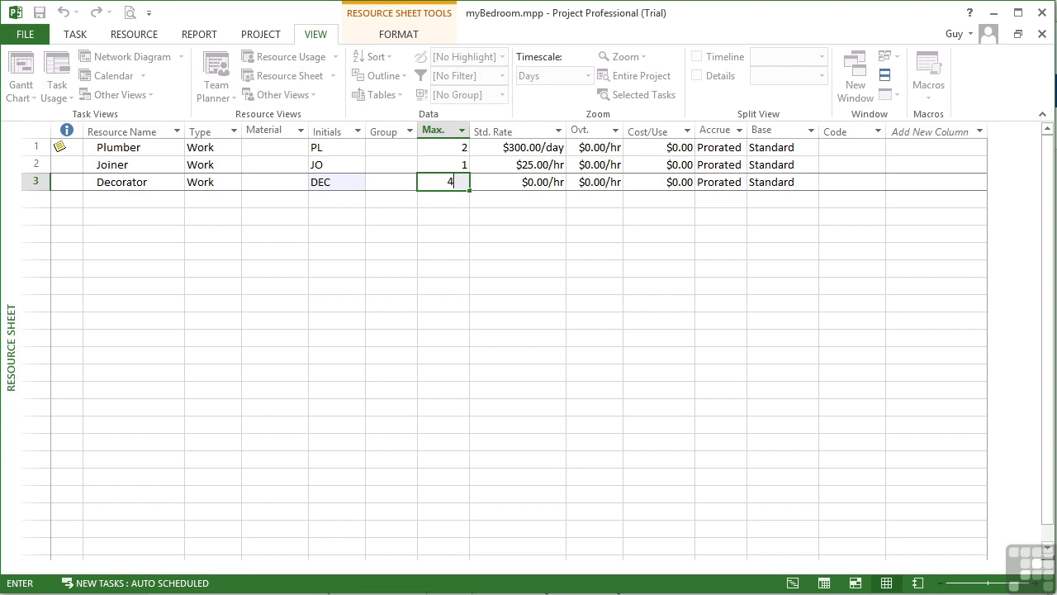
pyautogui.press('Tab')
pyautogui.write('20')
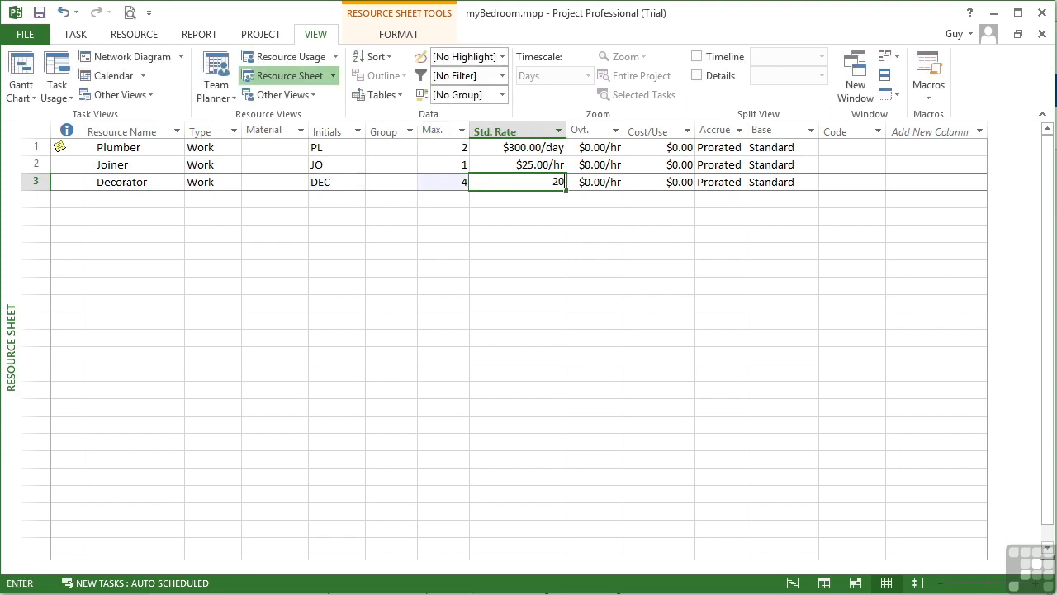
pyautogui.write('.00/hr')
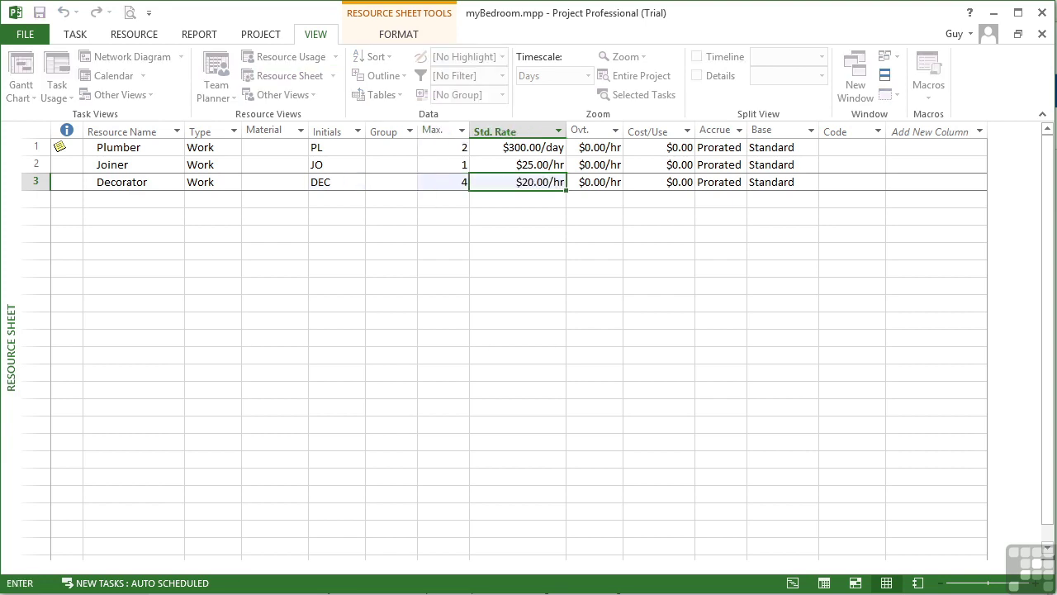
pyautogui.press('Tab')
pyautogui.press('Tab')
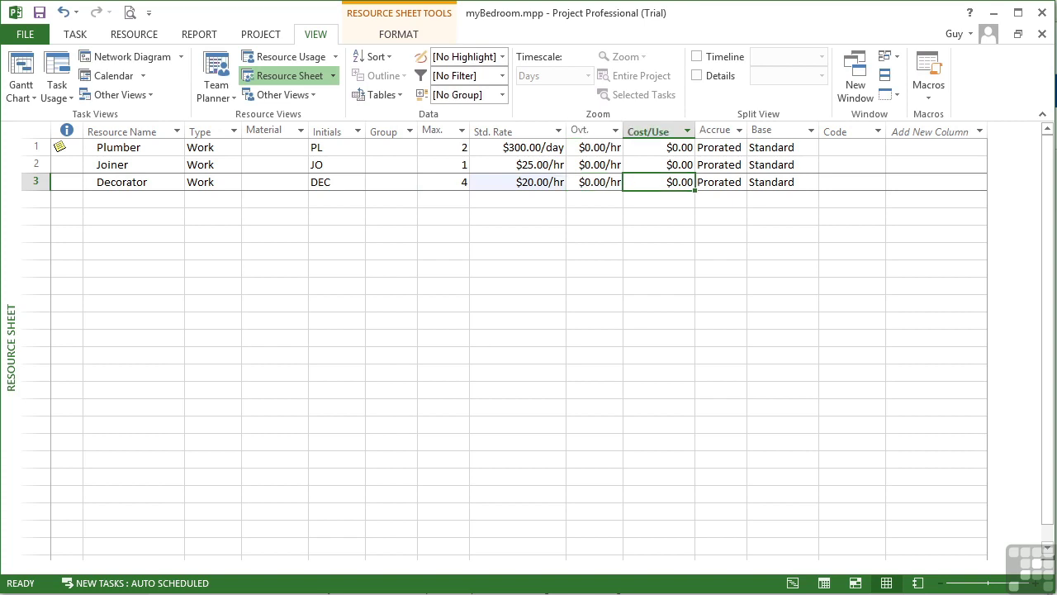
pyautogui.press('Tab')
pyautogui.press('Tab')
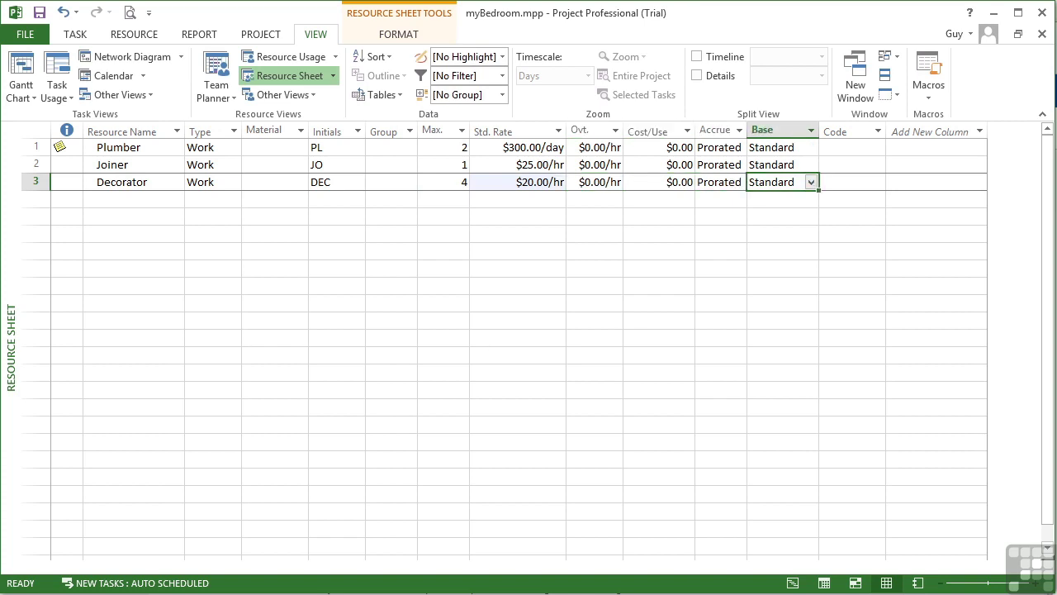
pyautogui.press('Tab')
pyautogui.press('Tab')
pyautogui.press('Tab')
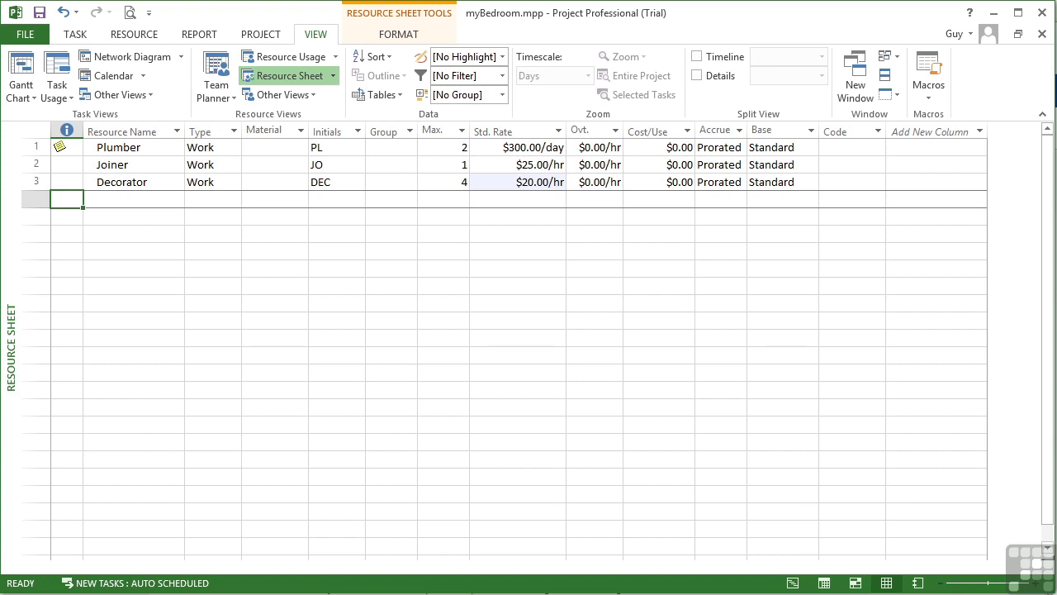
pyautogui.click(132, 183)
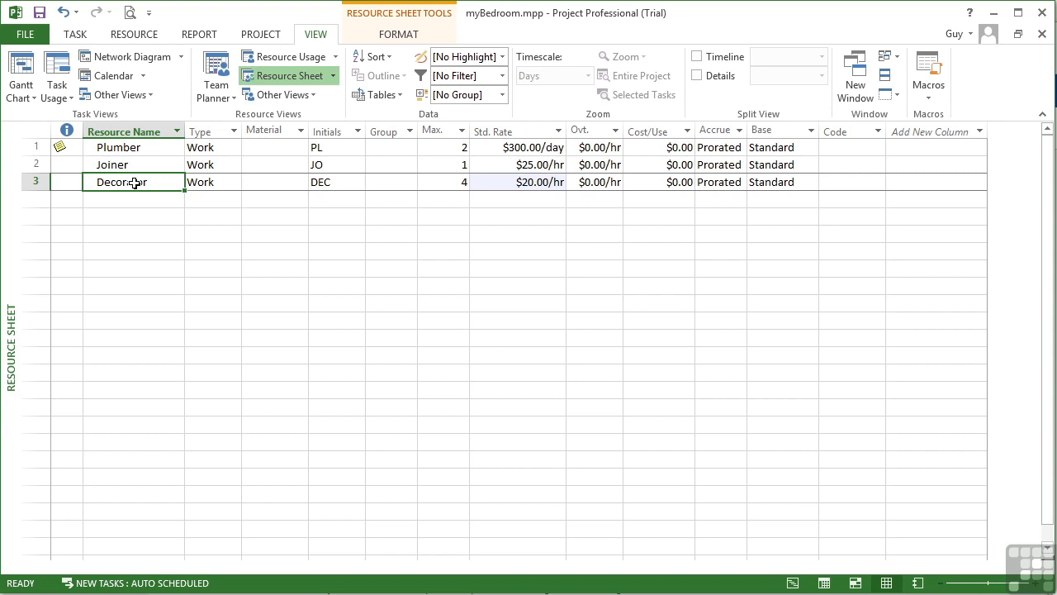
pyautogui.hotkey('shift', 'space')
pyautogui.click(139, 183)
# Step: Open the Decorator's Resource Information on the General tab, showing initials DEC and 4 units available
pyautogui.doubleClick(225, 183)
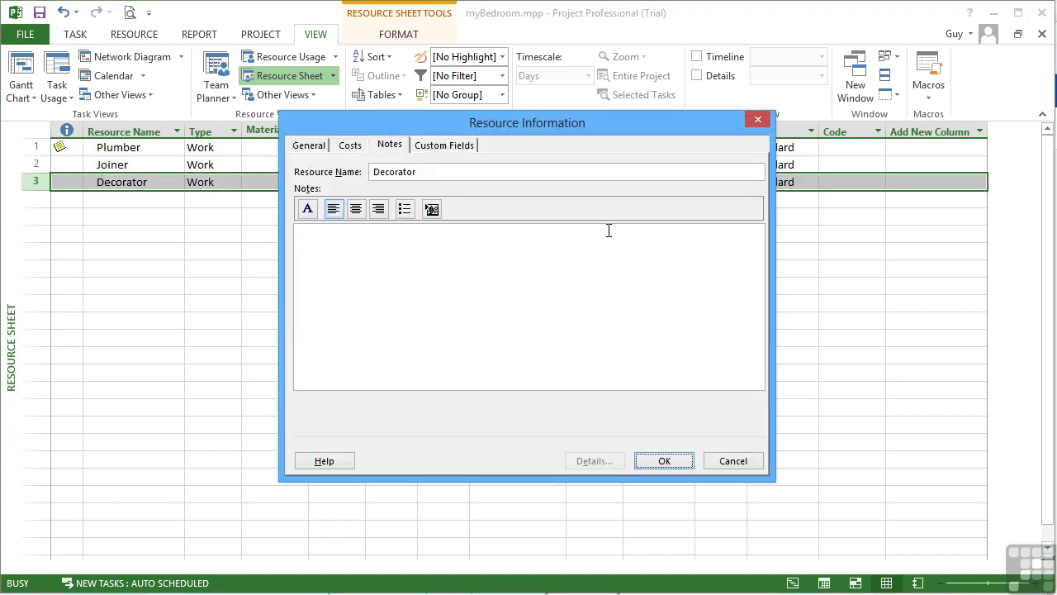
pyautogui.click(322, 149)
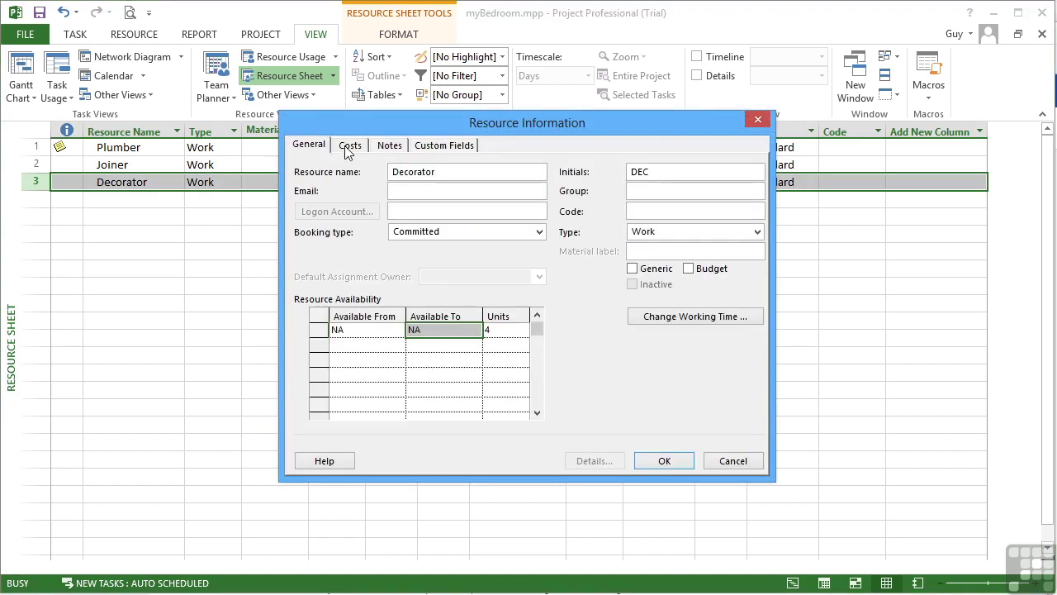